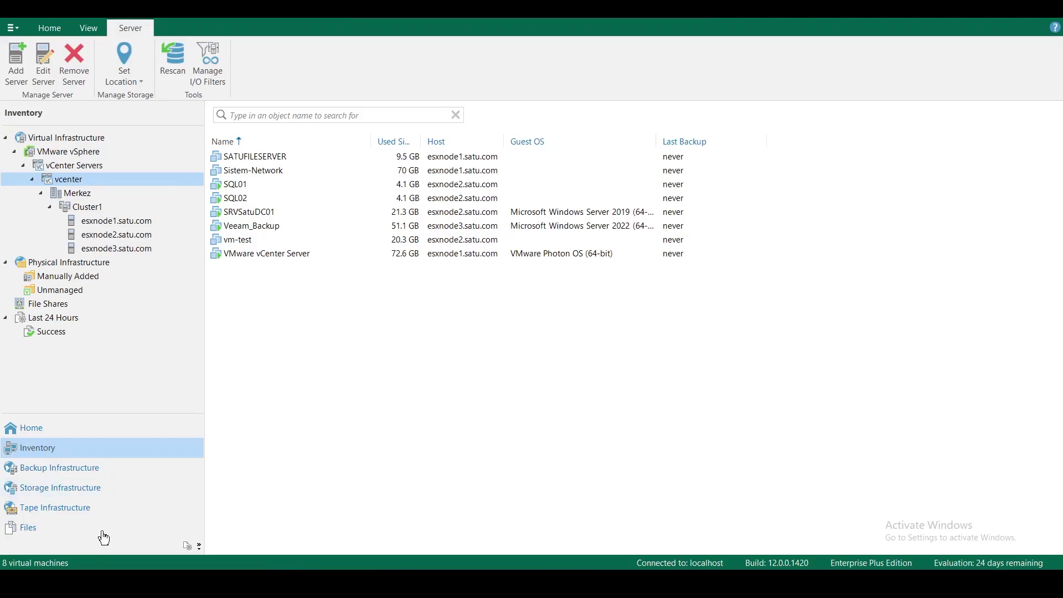
# Review the backup repositories in the backup infrastructure and select the QNAP repository.
pyautogui.click(83, 470)
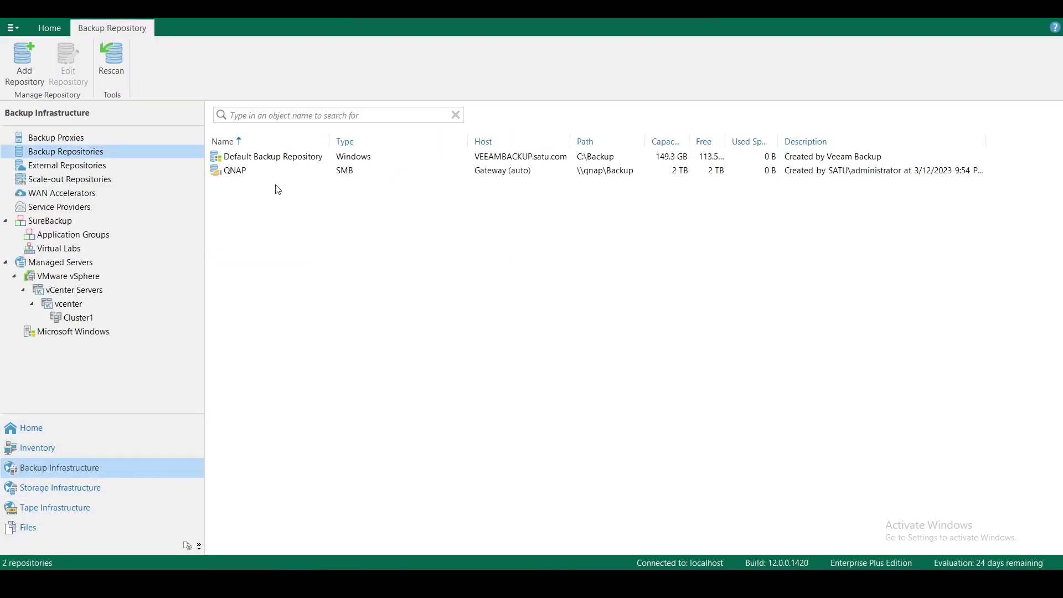
pyautogui.click(253, 173)
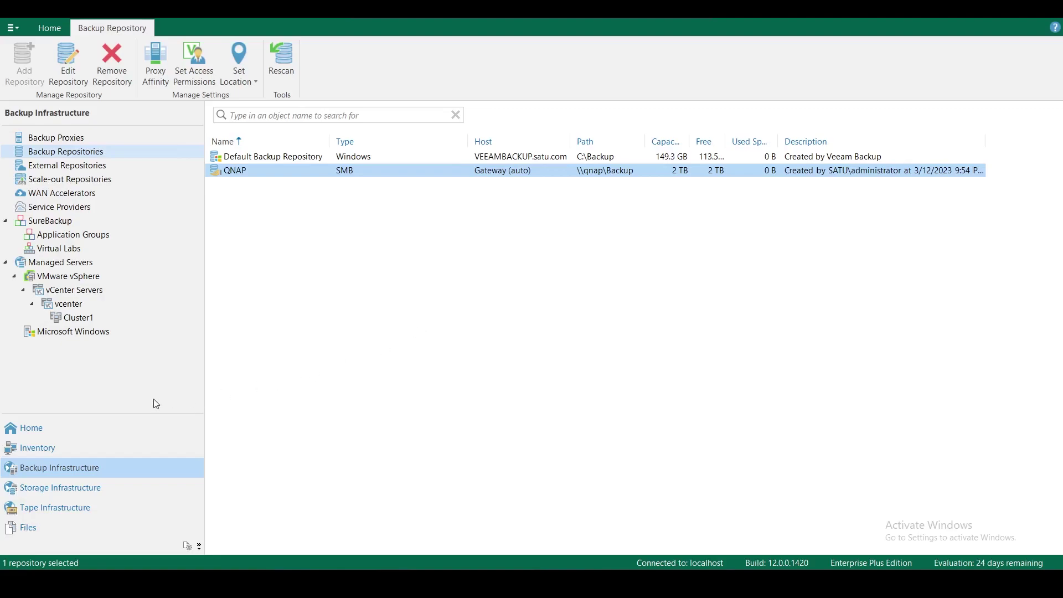
# Start a new virtual machine backup job from the Home view's job list.
pyautogui.click(44, 431)
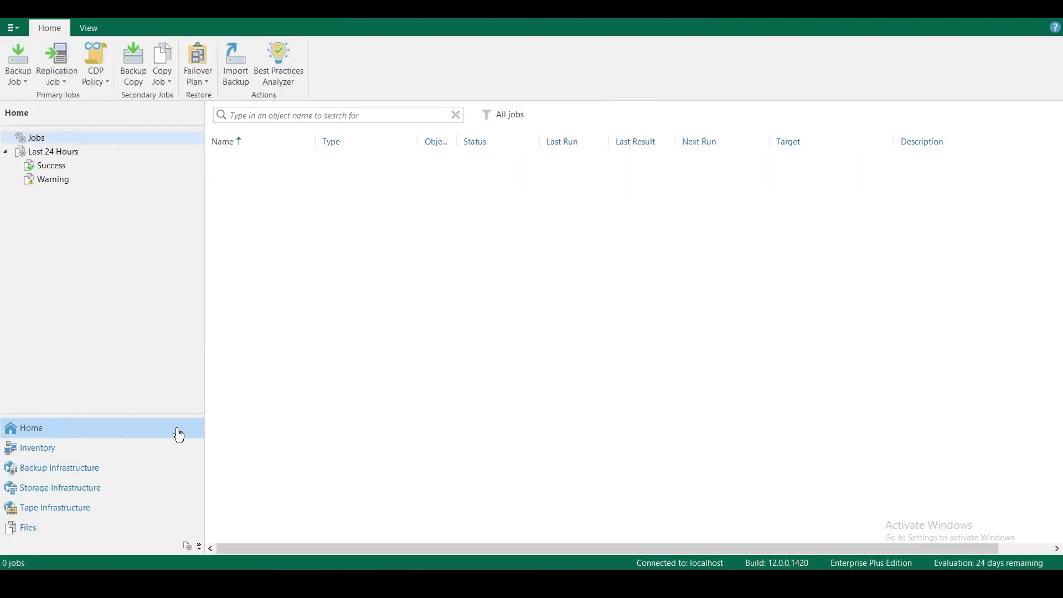
pyautogui.click(25, 83)
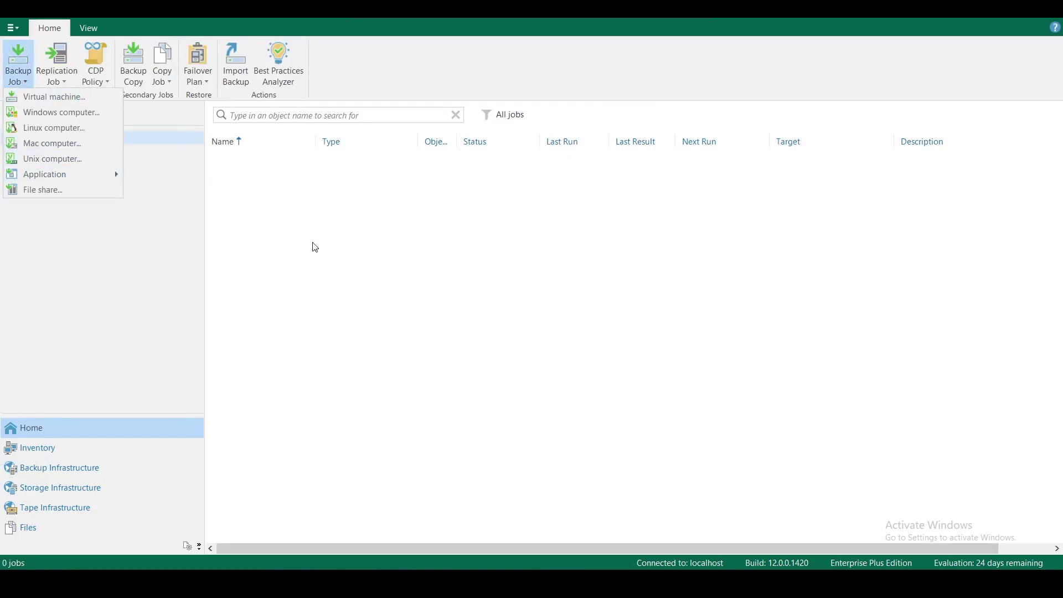
pyautogui.click(276, 246)
pyautogui.rightClick(287, 202)
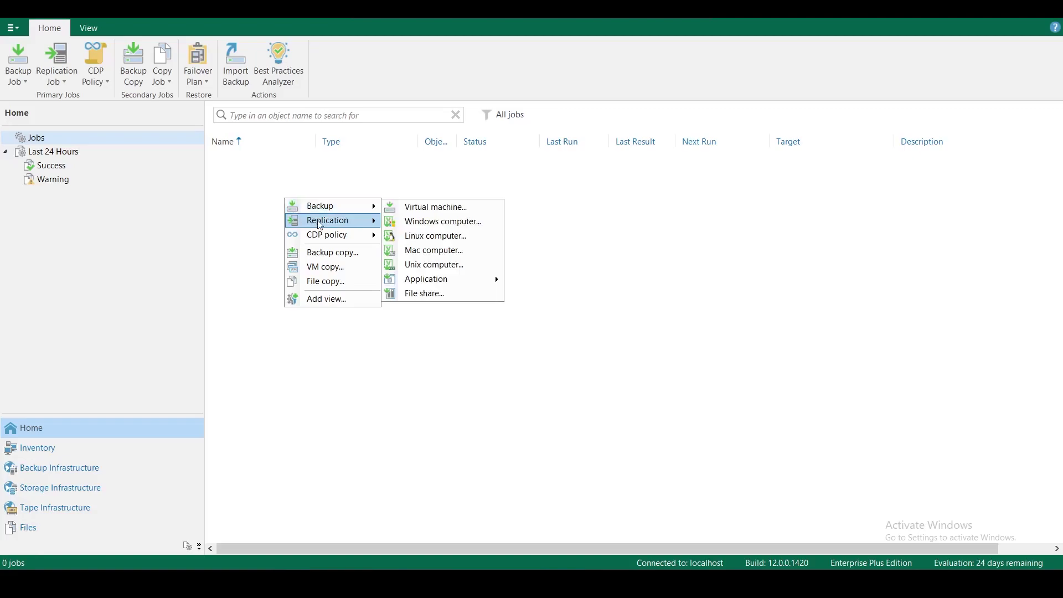
pyautogui.moveTo(320, 221)
pyautogui.moveTo(375, 213)
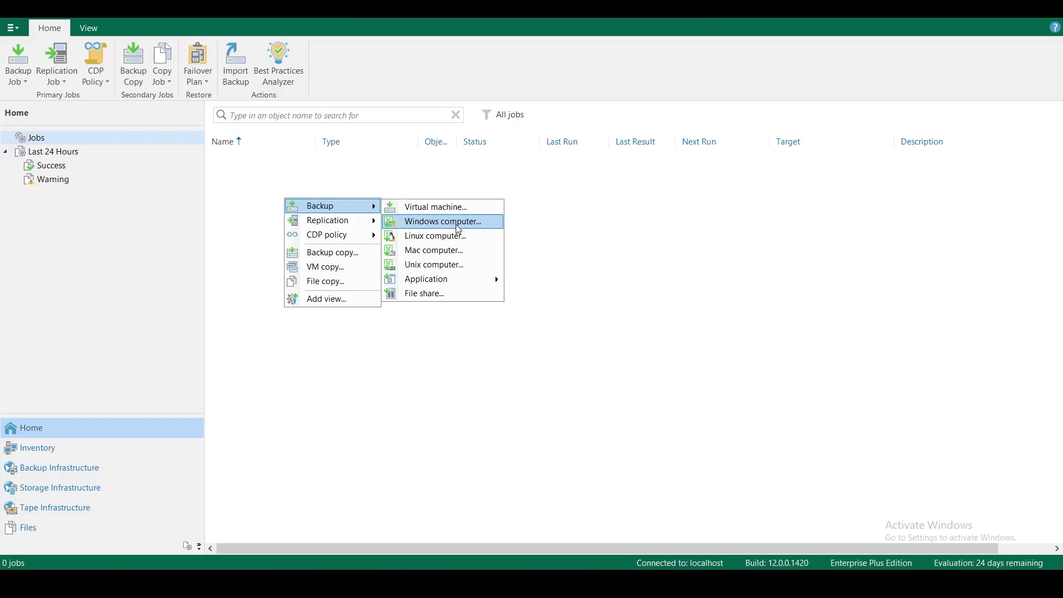
pyautogui.rightClick(366, 234)
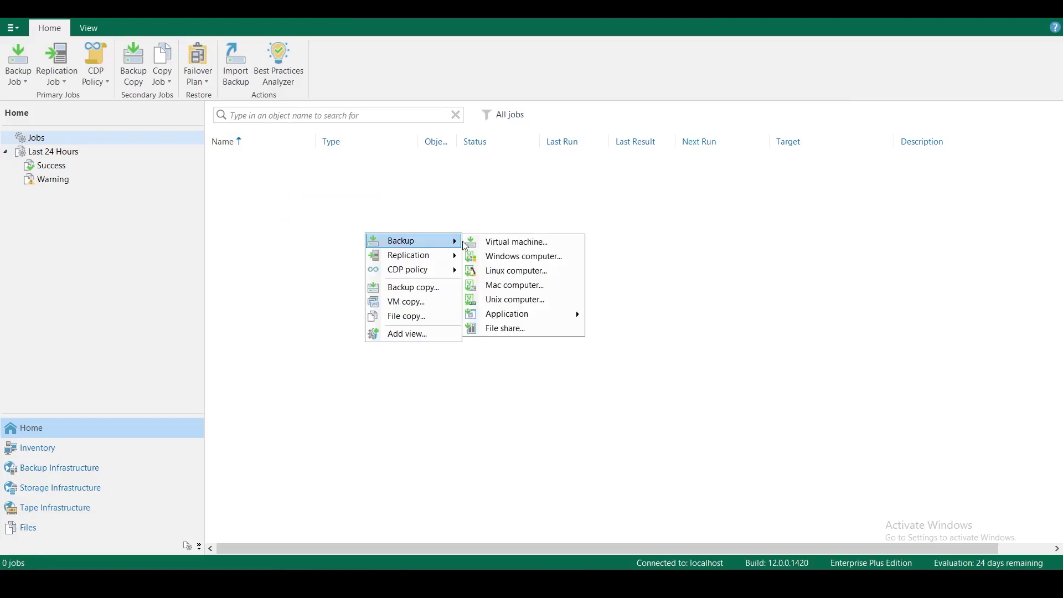
pyautogui.click(565, 247)
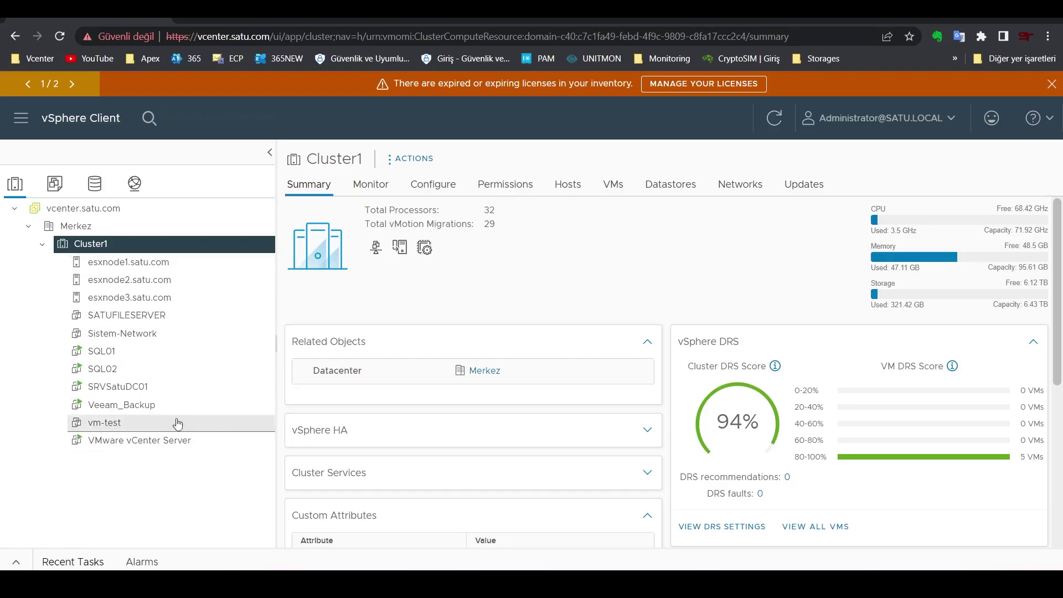
# Switch to the vSphere Client and examine the VM folders under Merkez, expanding the 005_Test folder.
pyautogui.click(57, 190)
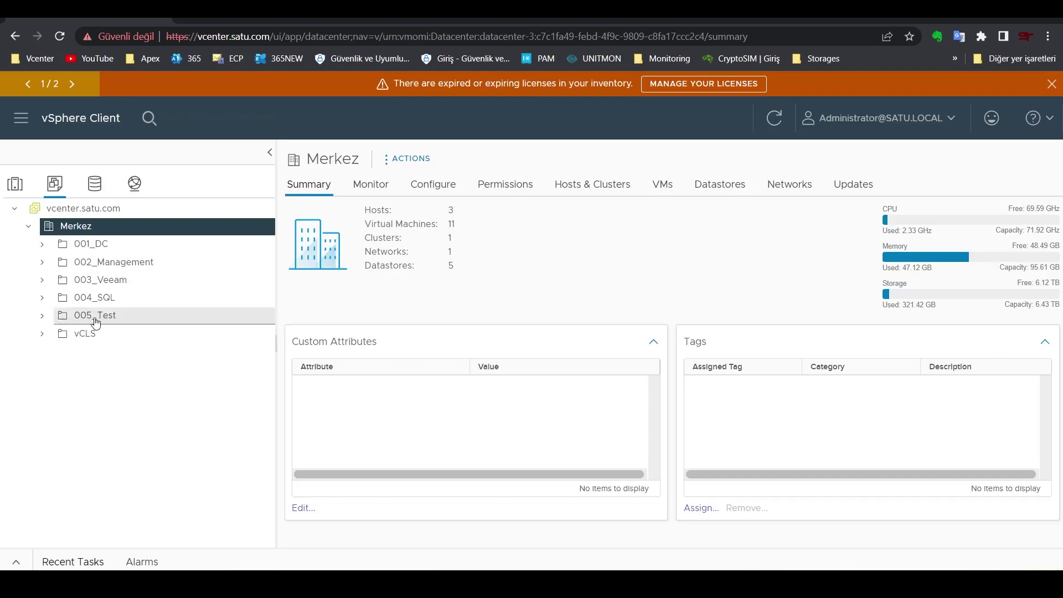
pyautogui.click(44, 317)
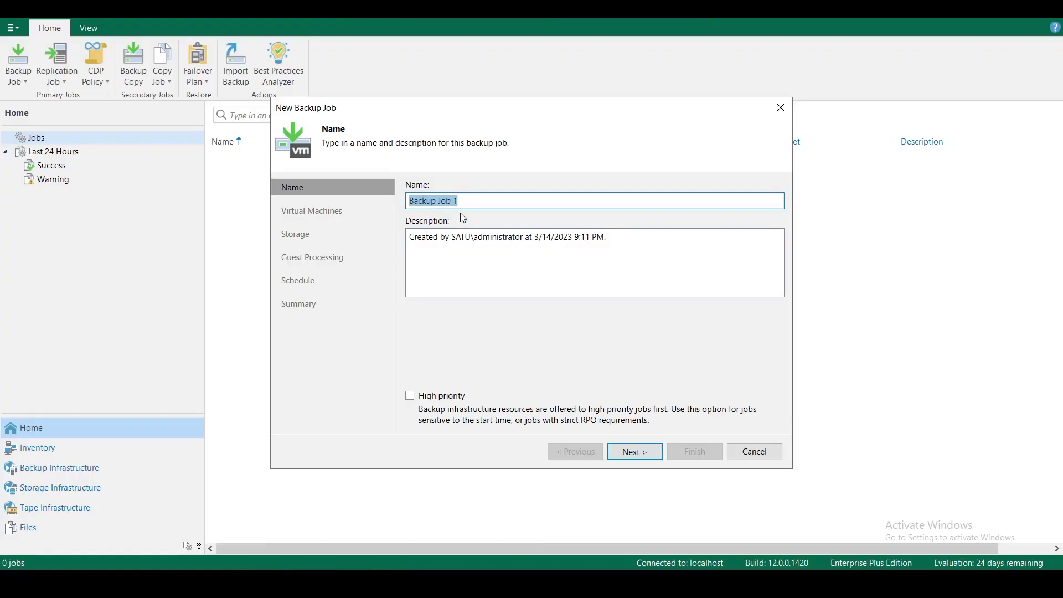
# Name the backup job 005_Test, keep the default description with high priority off, and continue to the virtual machine selection.
pyautogui.write('005_Test')
pyautogui.press('Tab')
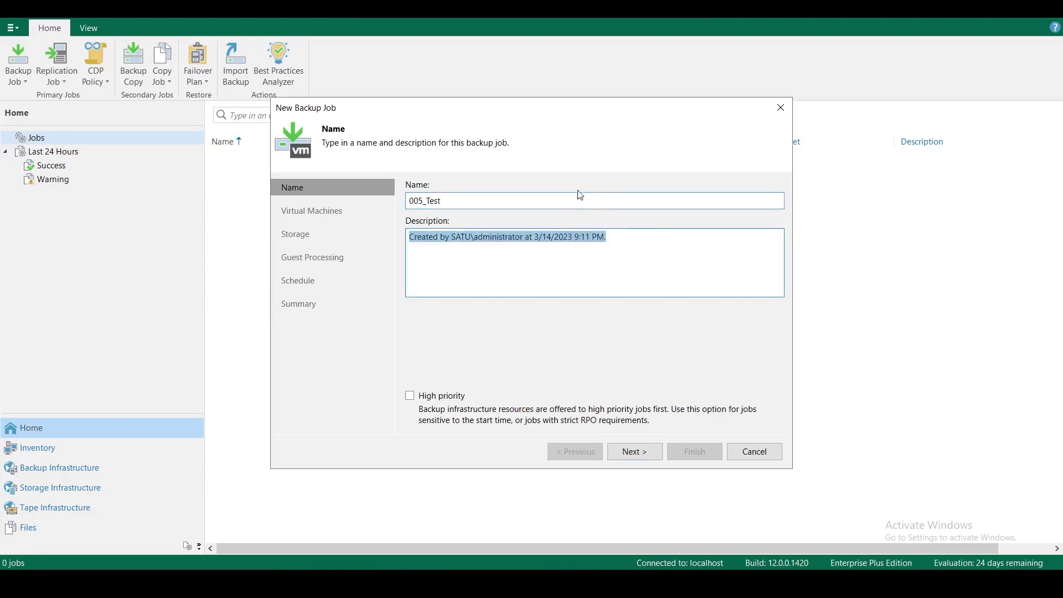
pyautogui.click(619, 231)
pyautogui.moveTo(608, 238); pyautogui.dragTo(409, 239)
pyautogui.click(635, 247)
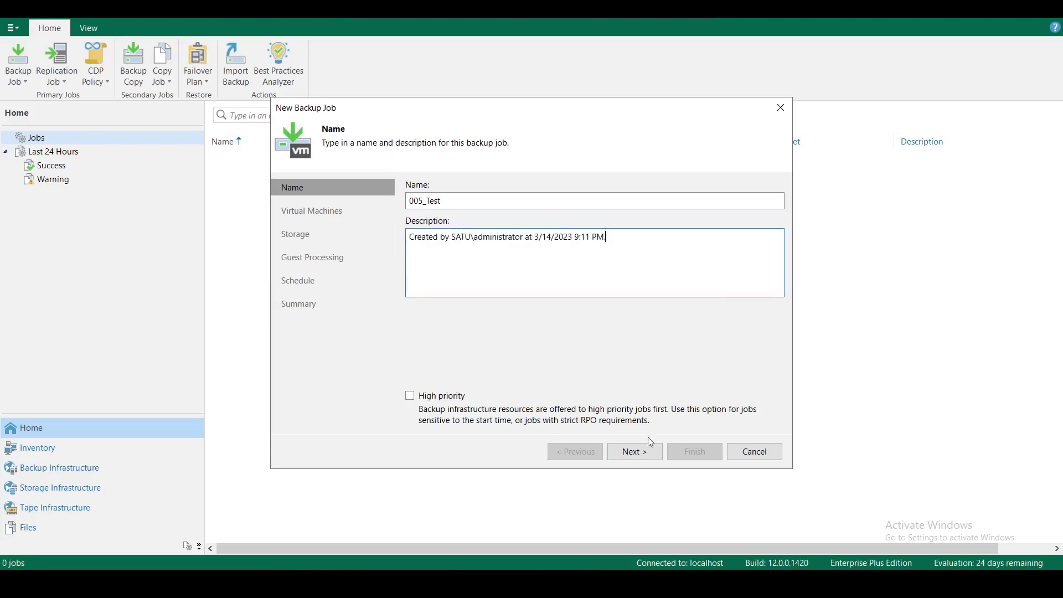
pyautogui.click(407, 396)
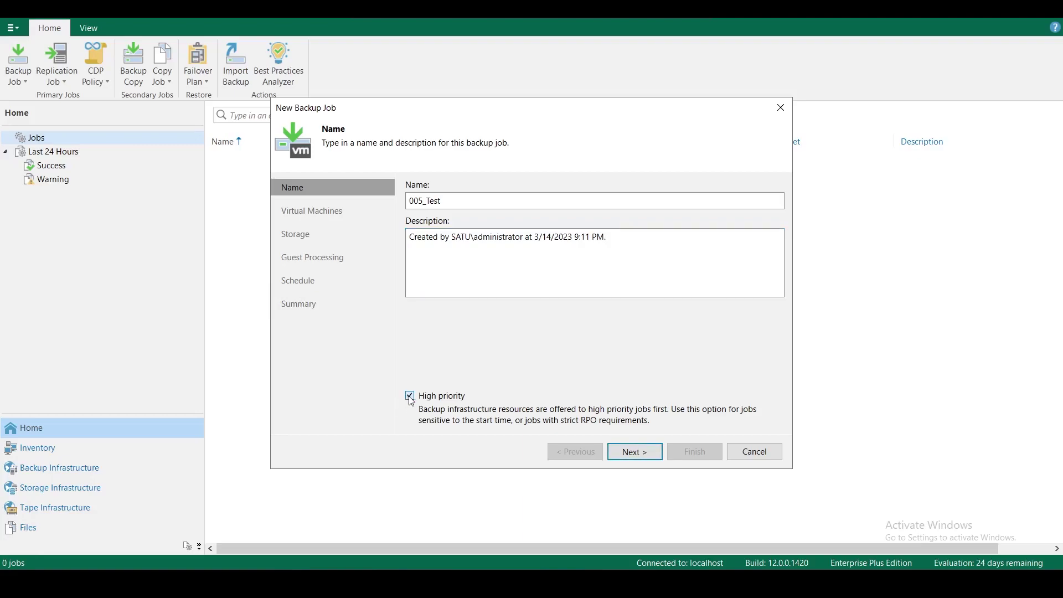
pyautogui.click(412, 400)
pyautogui.click(635, 452)
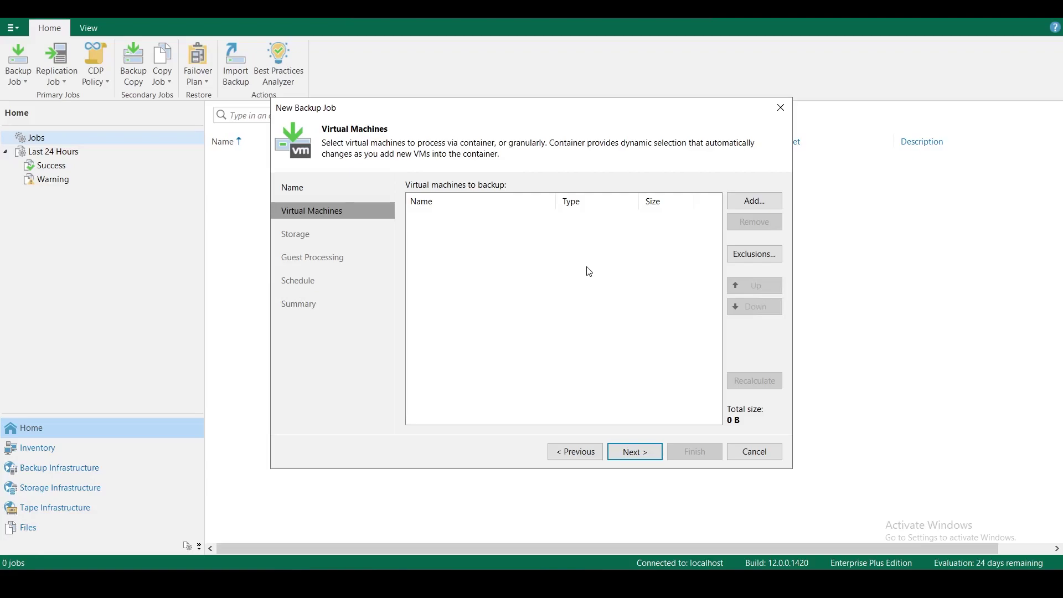
# Begin adding objects to the backup job and expand vcenter, Merkez and Cluster1 under Hosts and Clusters.
pyautogui.click(761, 202)
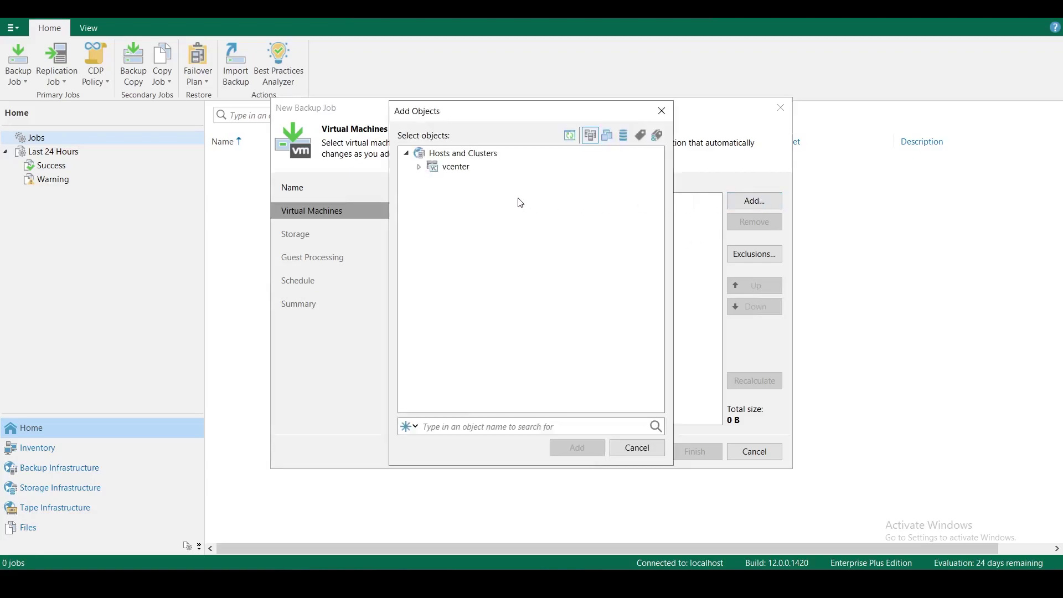
pyautogui.click(419, 166)
pyautogui.click(455, 174)
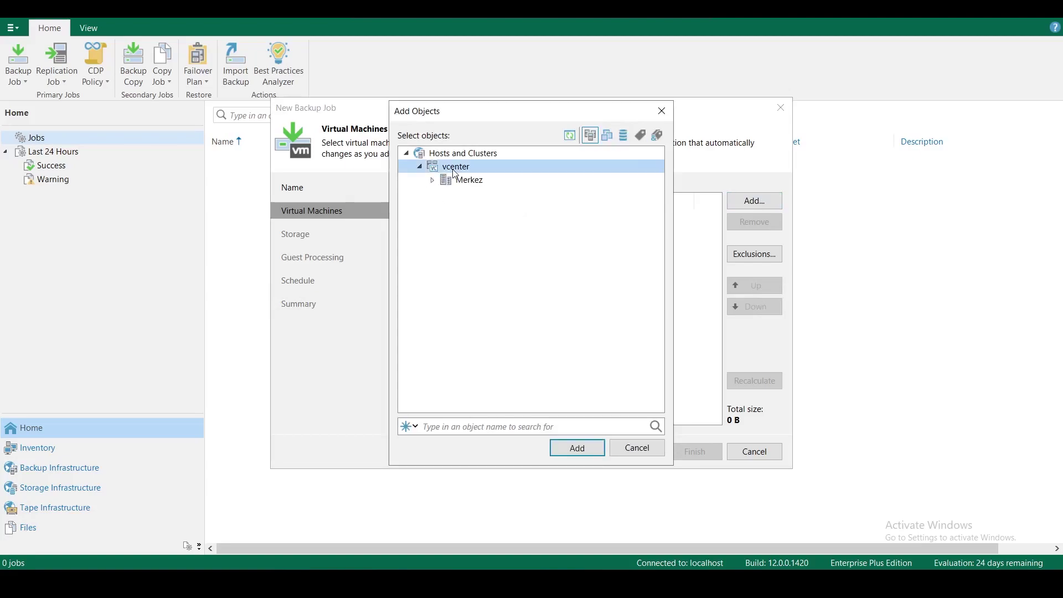
pyautogui.click(466, 157)
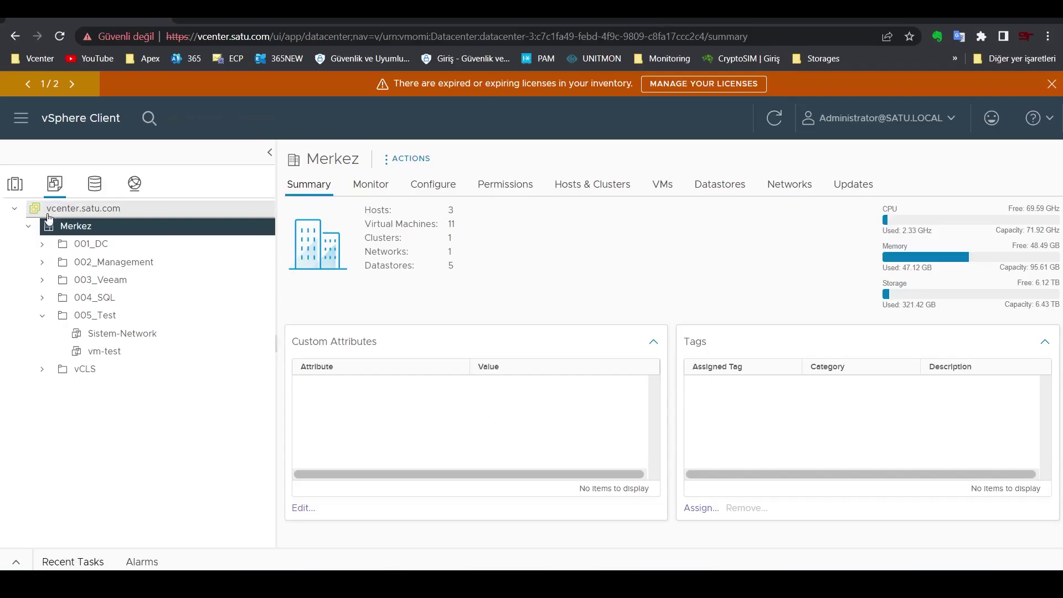
pyautogui.click(149, 245)
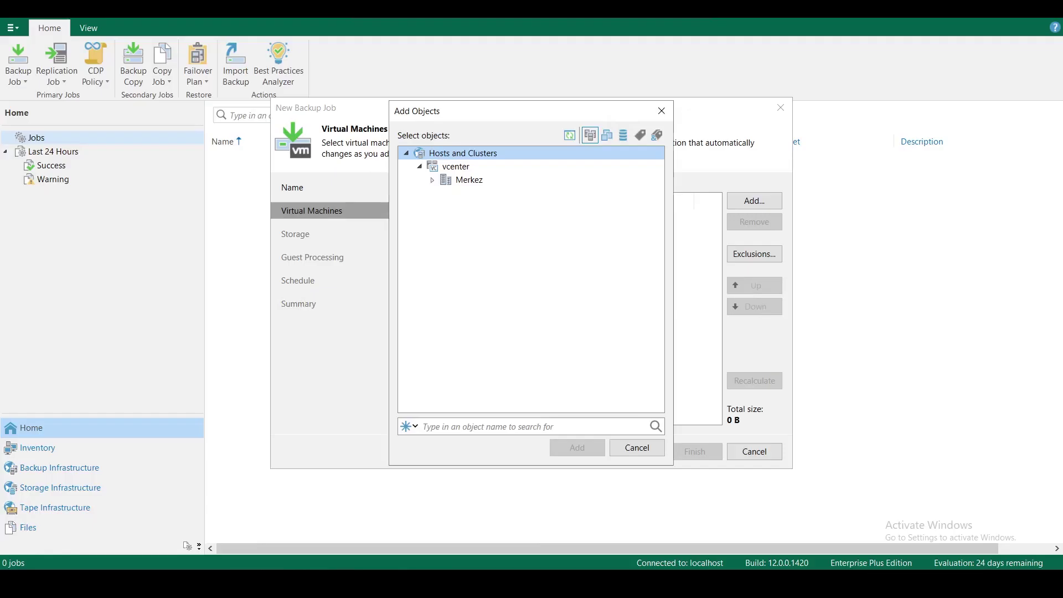
pyautogui.click(433, 180)
pyautogui.click(445, 193)
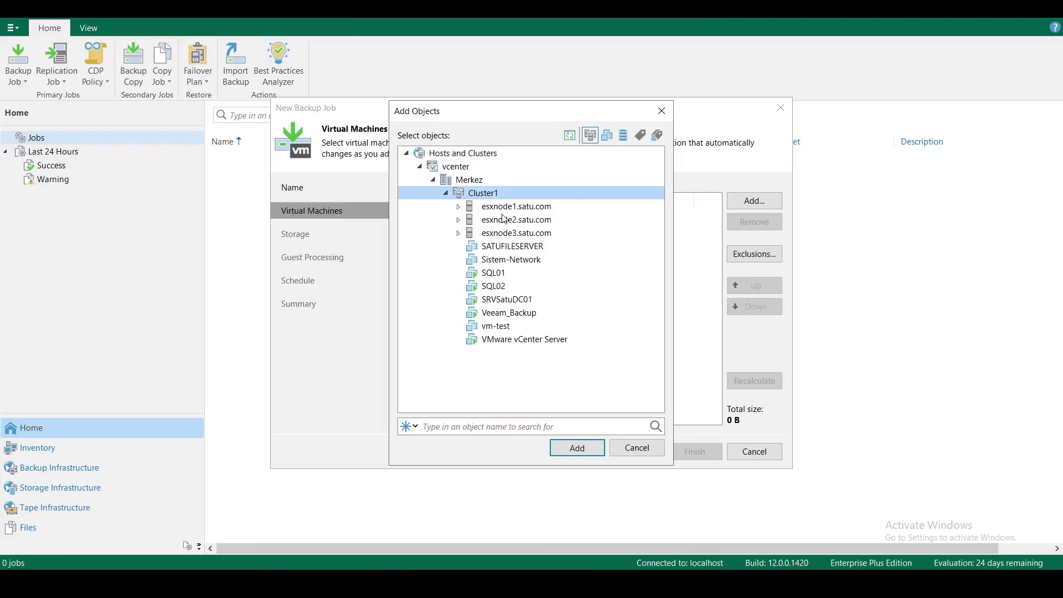
# Examine the hosts and virtual machines under Cluster1 as possible backup objects, and collapse the vcenter tree.
pyautogui.press('Down')
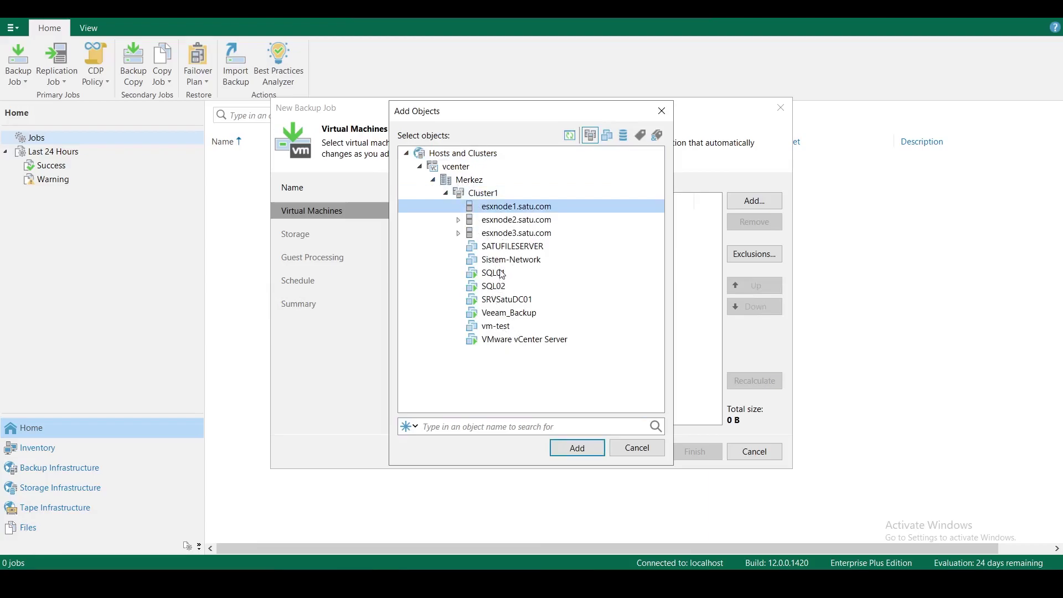
pyautogui.click(500, 250)
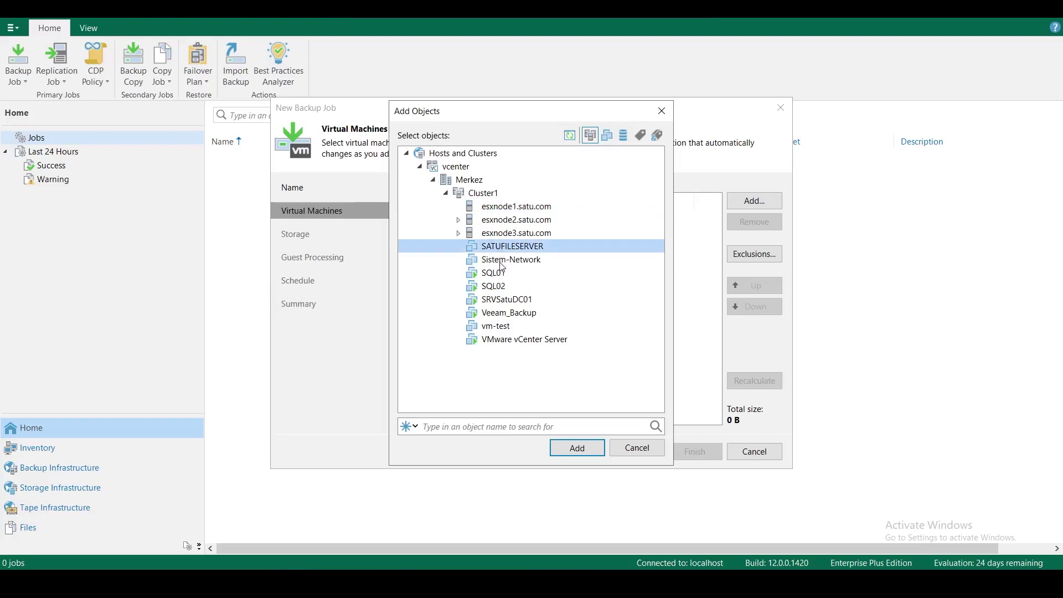
pyautogui.moveTo(501, 265); pyautogui.dragTo(503, 331)
pyautogui.click(480, 197)
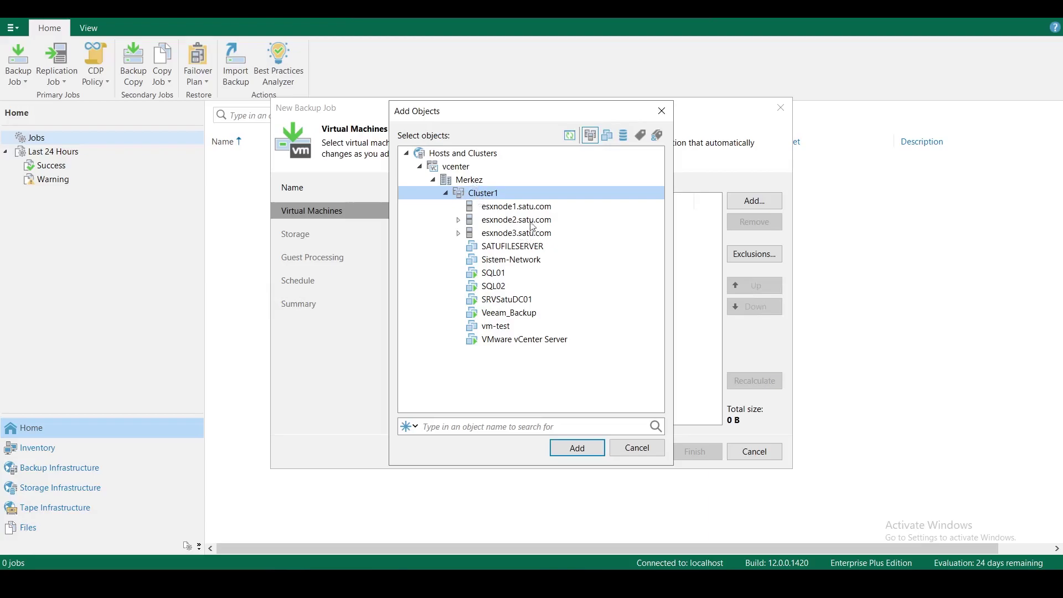
pyautogui.click(471, 183)
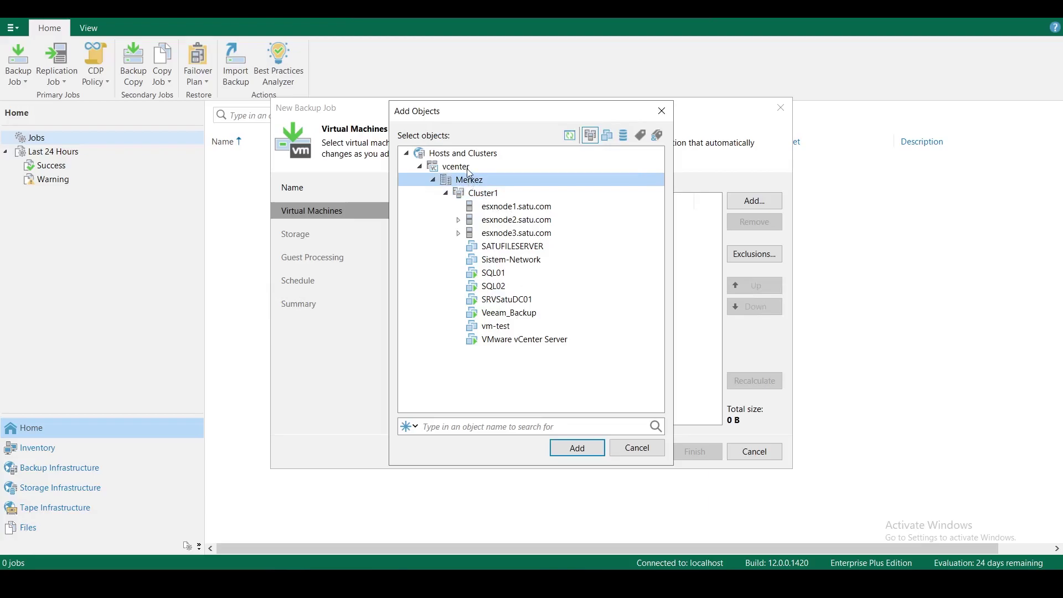
pyautogui.click(468, 169)
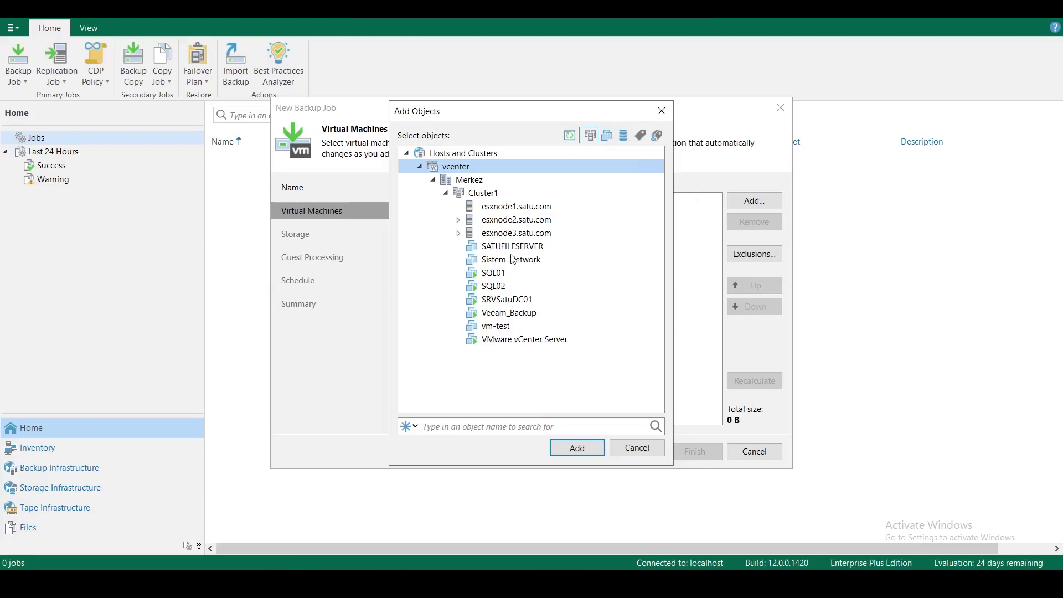
pyautogui.click(420, 167)
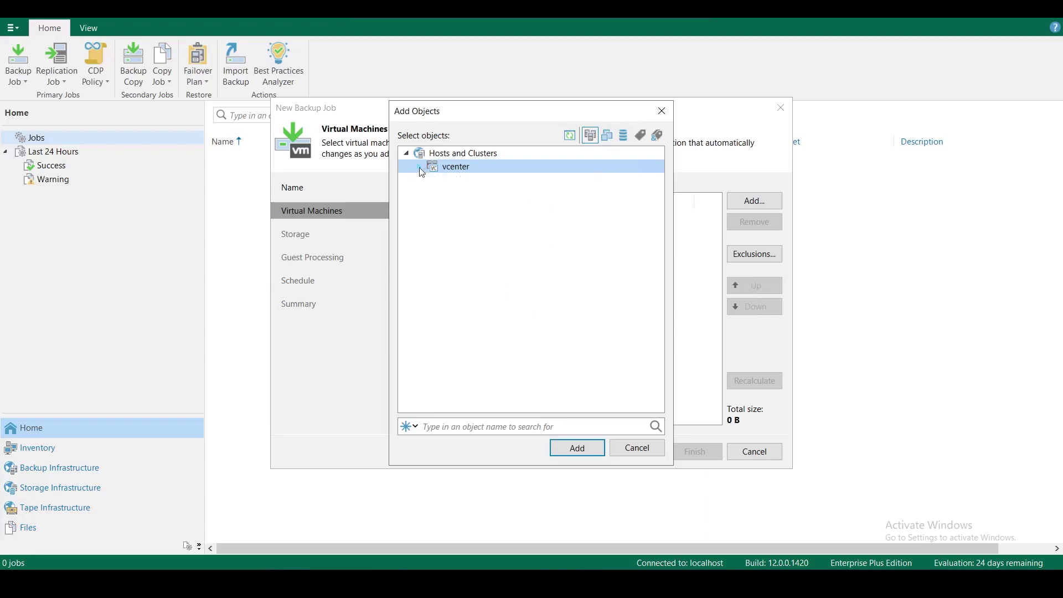
# Show the VMs and Templates view, compare its Merkez folders with the vSphere Client, and expand the 005_Test folder.
pyautogui.click(608, 135)
pyautogui.click(420, 167)
pyautogui.click(433, 180)
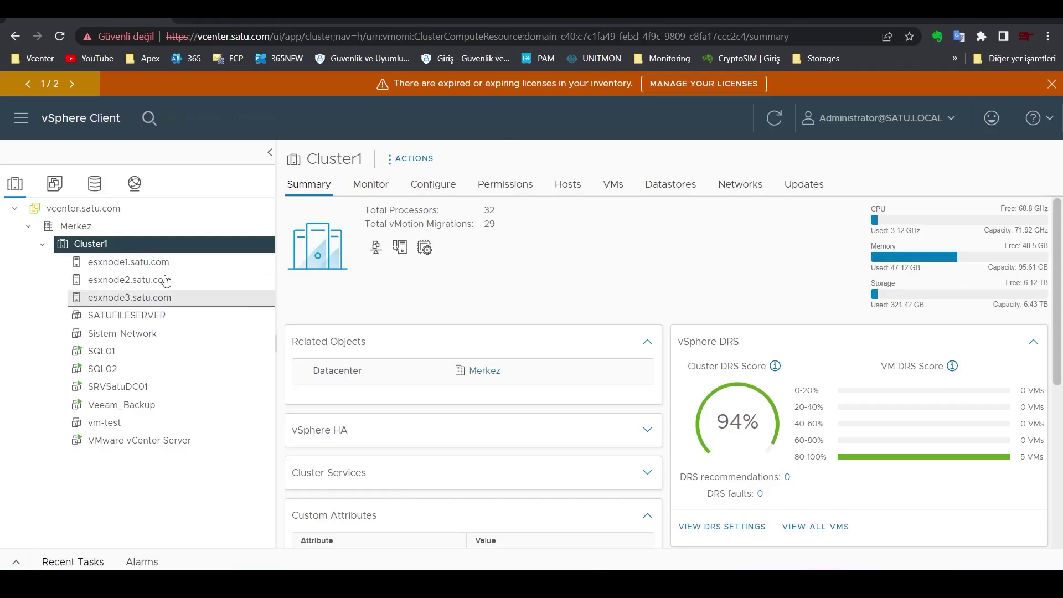
pyautogui.click(54, 183)
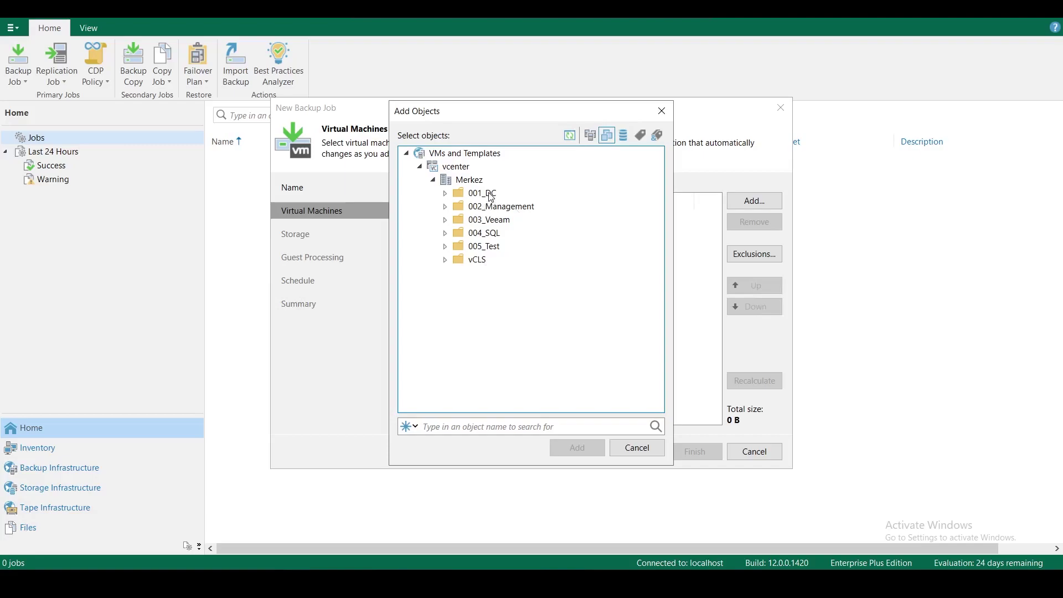
pyautogui.click(493, 251)
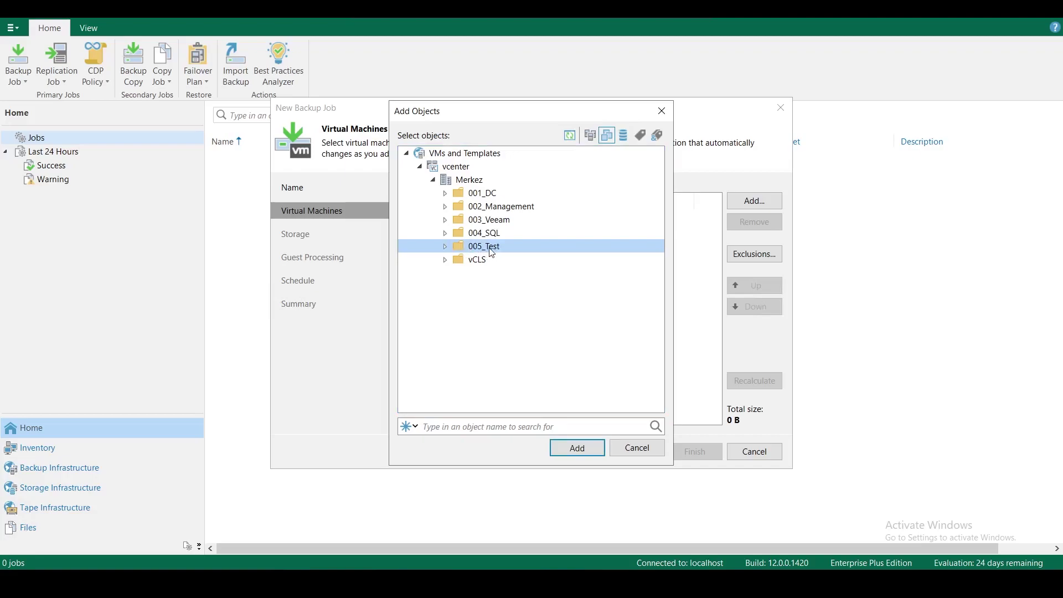
pyautogui.click(445, 246)
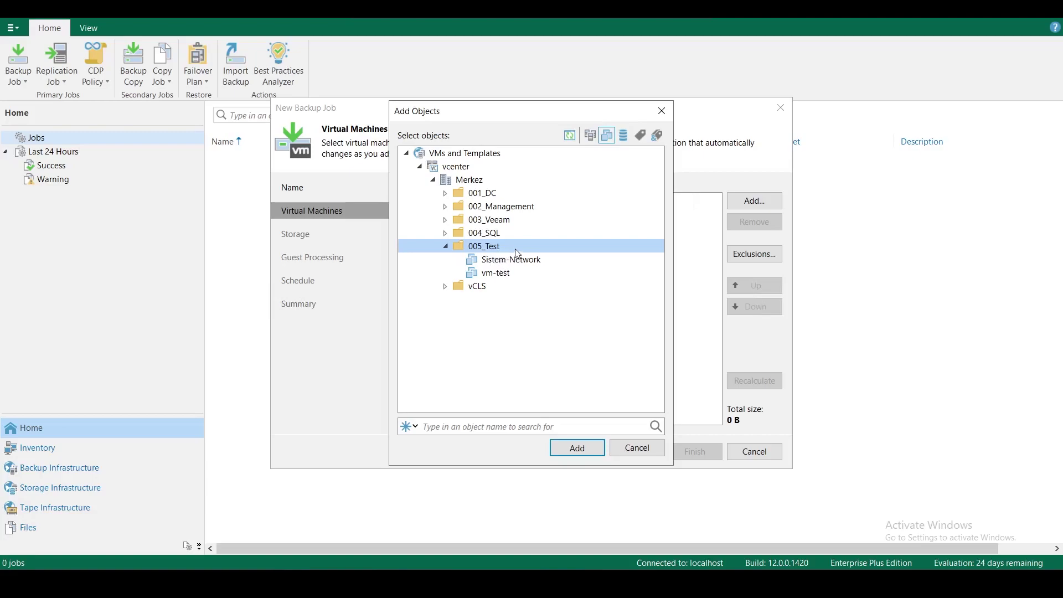
# Return to Hosts and Clusters and examine the individual virtual machines in Cluster1 and the vcenter object.
pyautogui.click(590, 135)
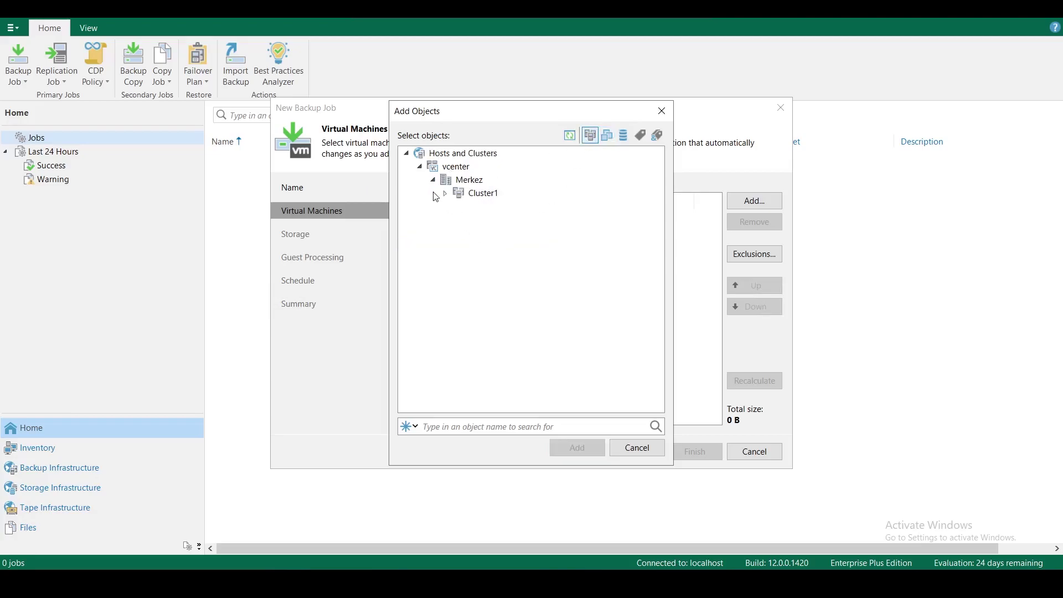
pyautogui.doubleClick(446, 194)
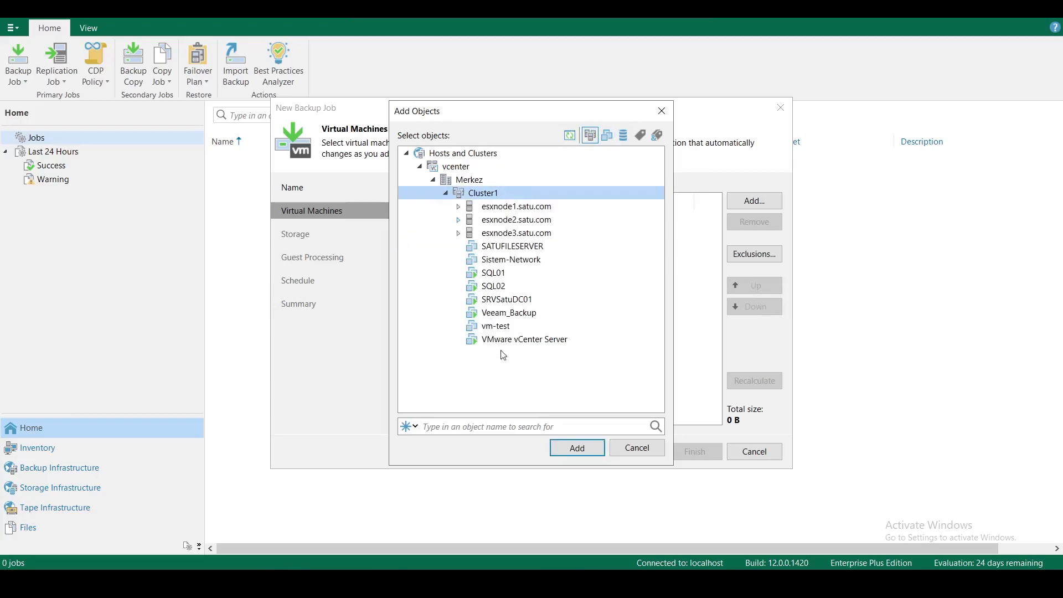
pyautogui.click(497, 274)
pyautogui.click(497, 289)
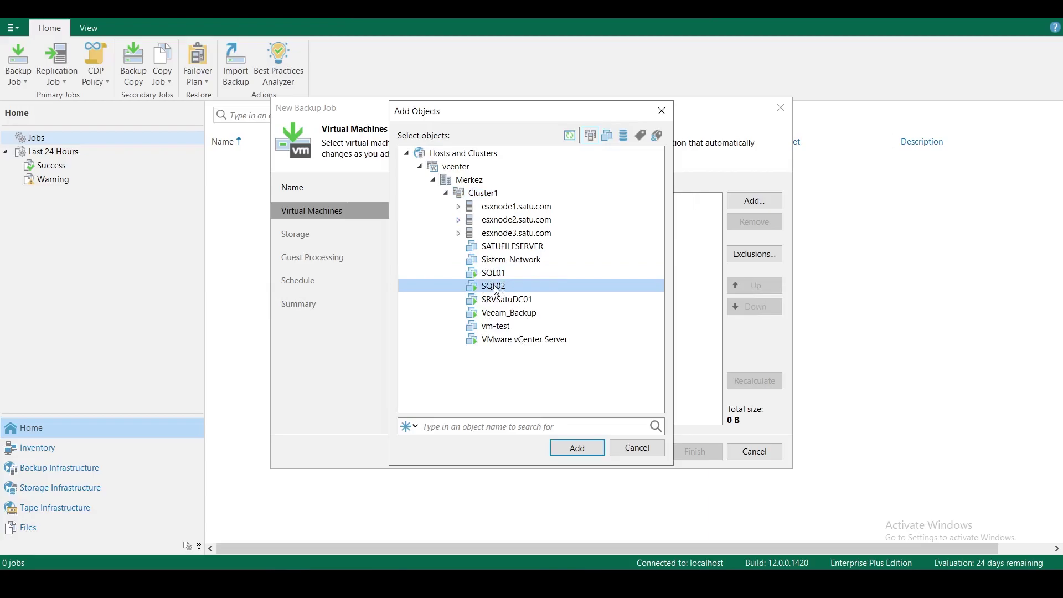
pyautogui.click(501, 313)
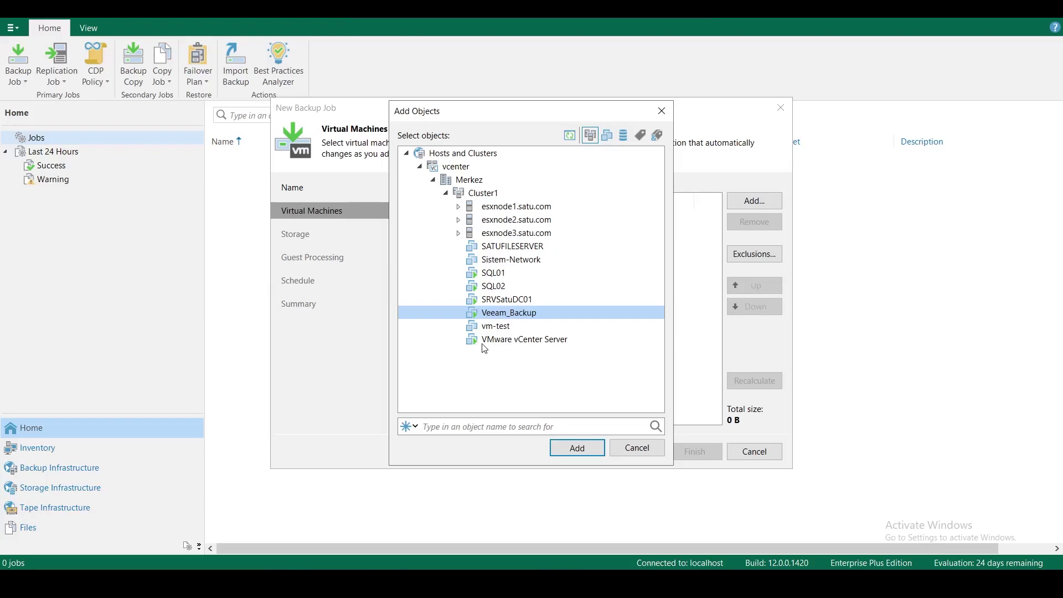
pyautogui.click(466, 169)
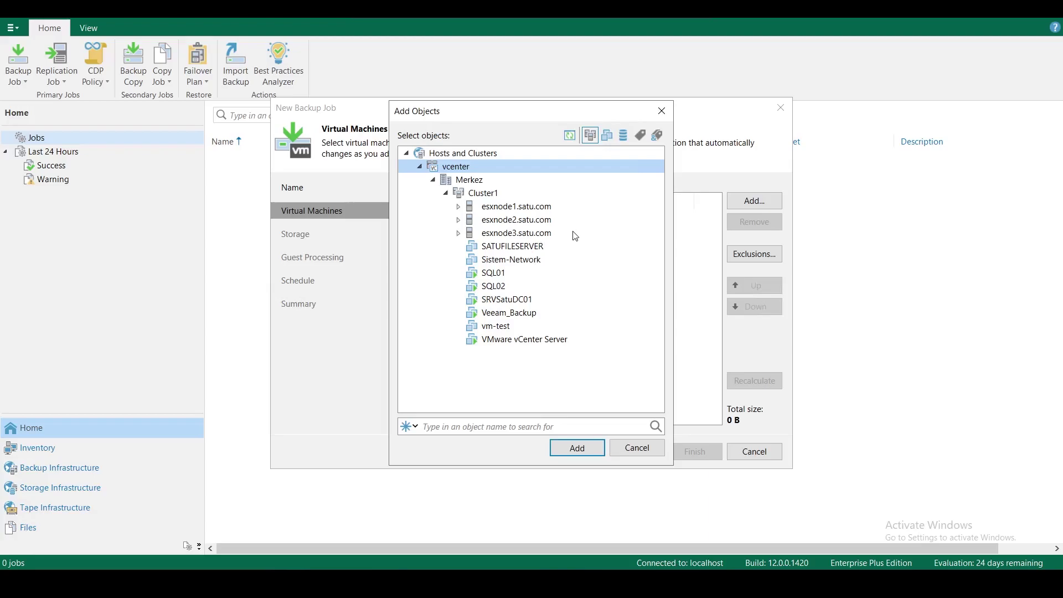
# Show the VMs and Templates view, expand vcenter and Merkez, and examine the 005_Test folder as a backup object.
pyautogui.click(607, 137)
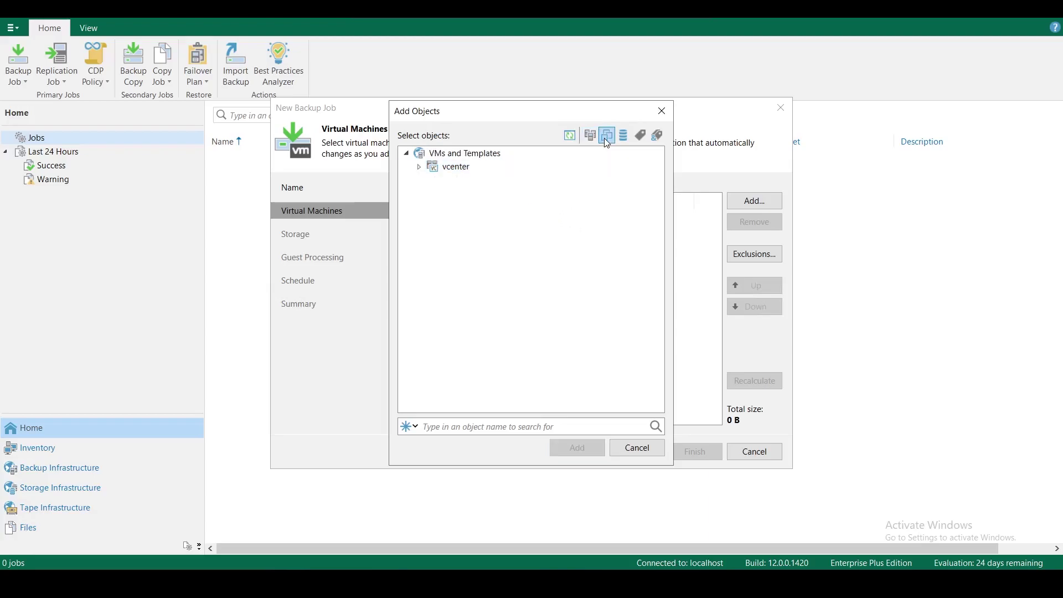
pyautogui.click(419, 166)
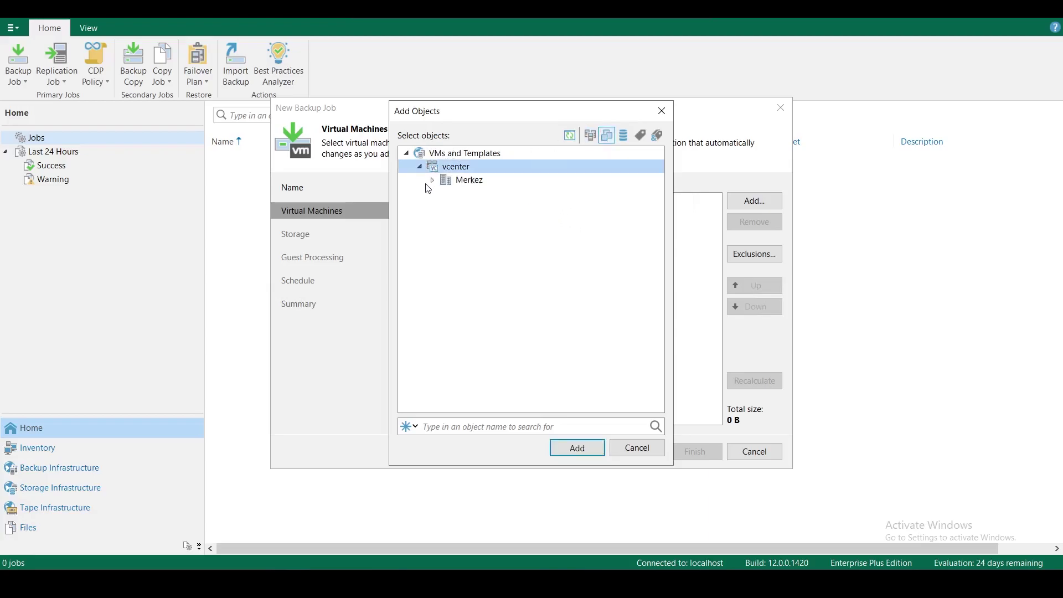
pyautogui.click(432, 180)
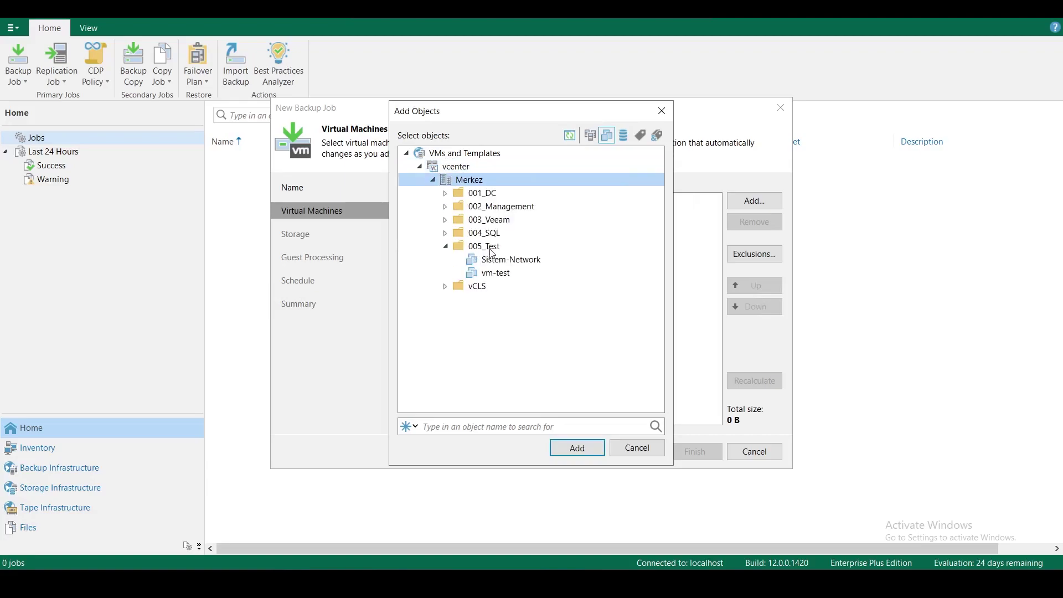
pyautogui.click(485, 249)
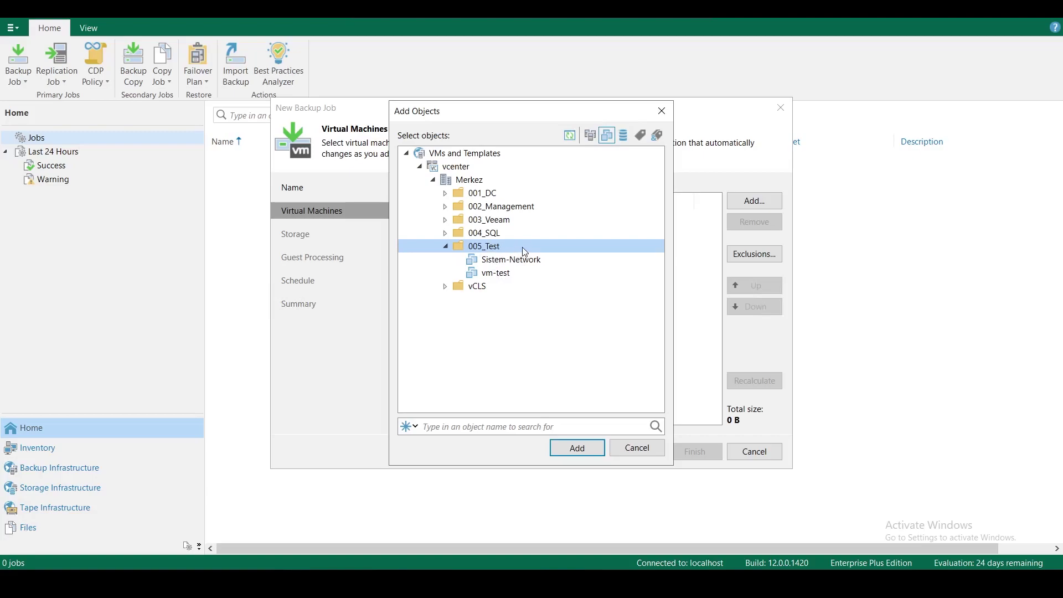
# Show the Datastores and VMs view and examine LOCALD1, LOCALD2 and LOCALD3 under Merkez.
pyautogui.click(626, 140)
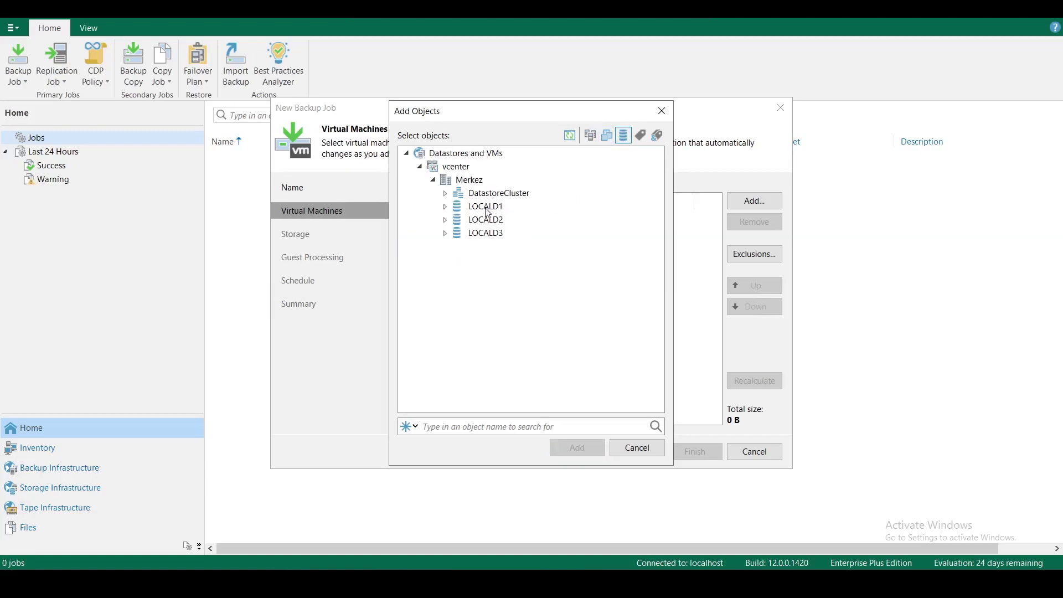
pyautogui.click(484, 220)
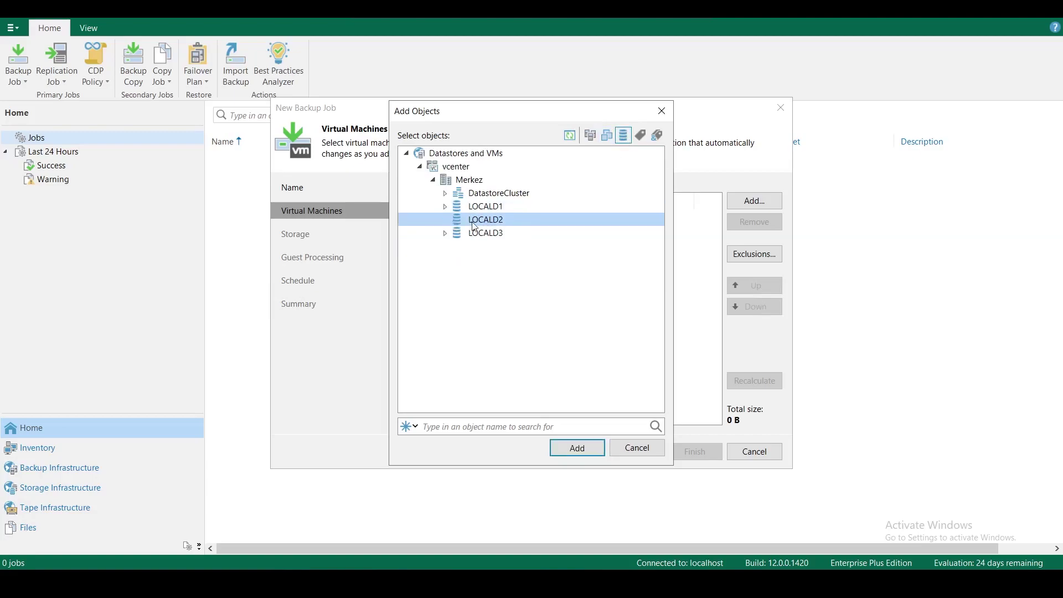
pyautogui.click(490, 208)
pyautogui.click(487, 221)
pyautogui.click(487, 234)
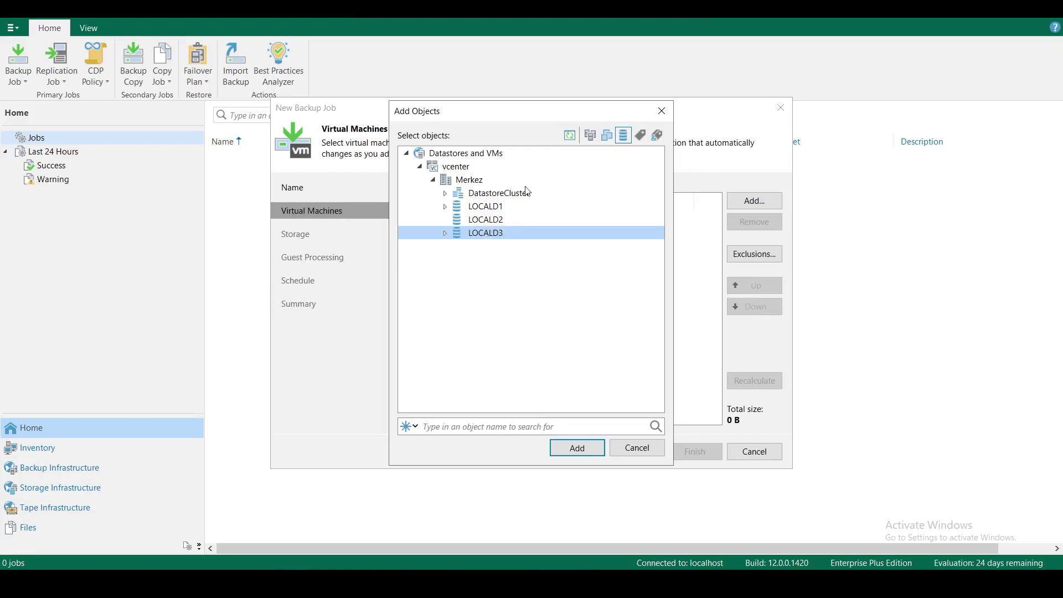
# Show the VMs and Tags view and expand vcenter to look for tagged virtual machines.
pyautogui.click(640, 136)
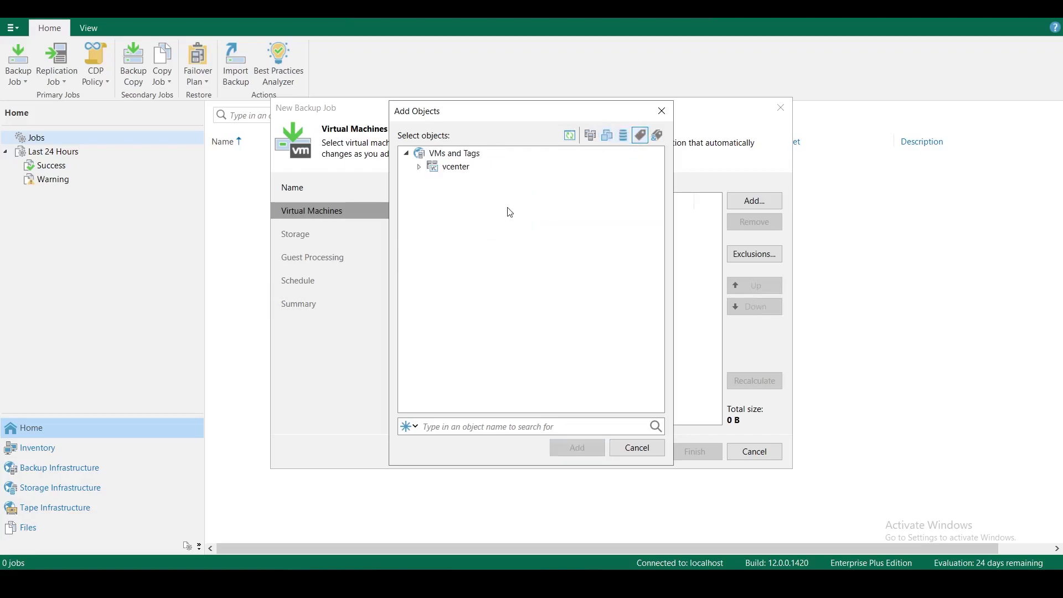
pyautogui.click(420, 167)
pyautogui.click(445, 172)
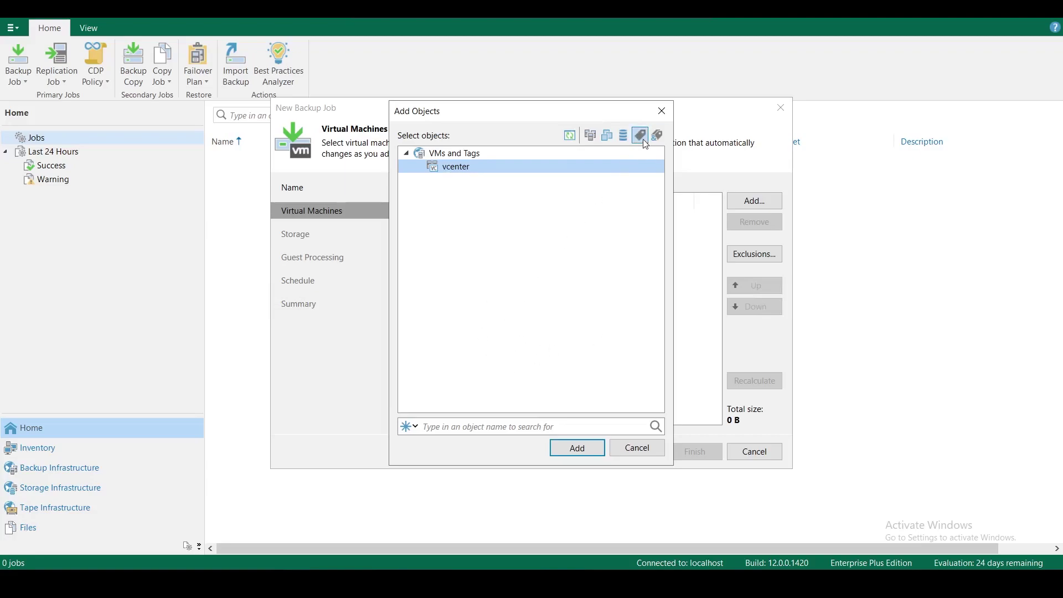
# Add the 005_Test folder under Merkez from the VMs and Templates view to the backup job.
pyautogui.click(607, 136)
pyautogui.click(419, 166)
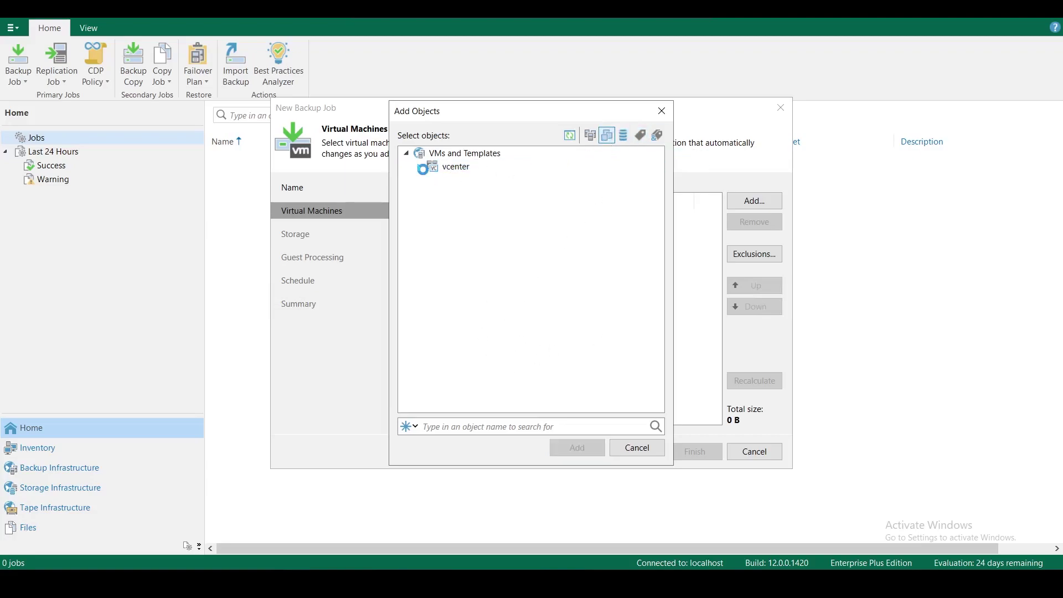
pyautogui.click(433, 180)
pyautogui.click(478, 247)
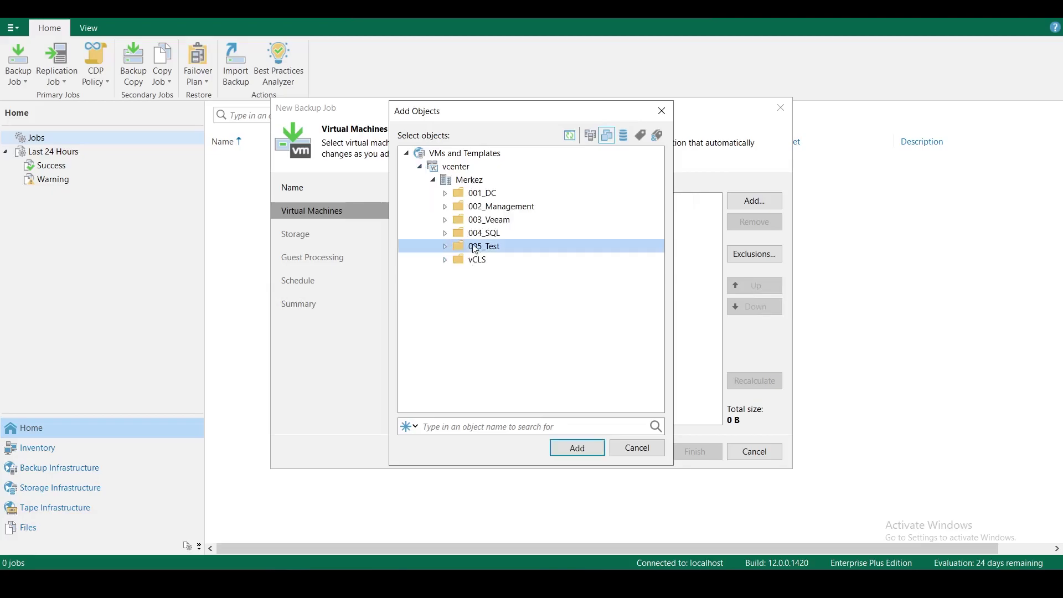
pyautogui.click(445, 247)
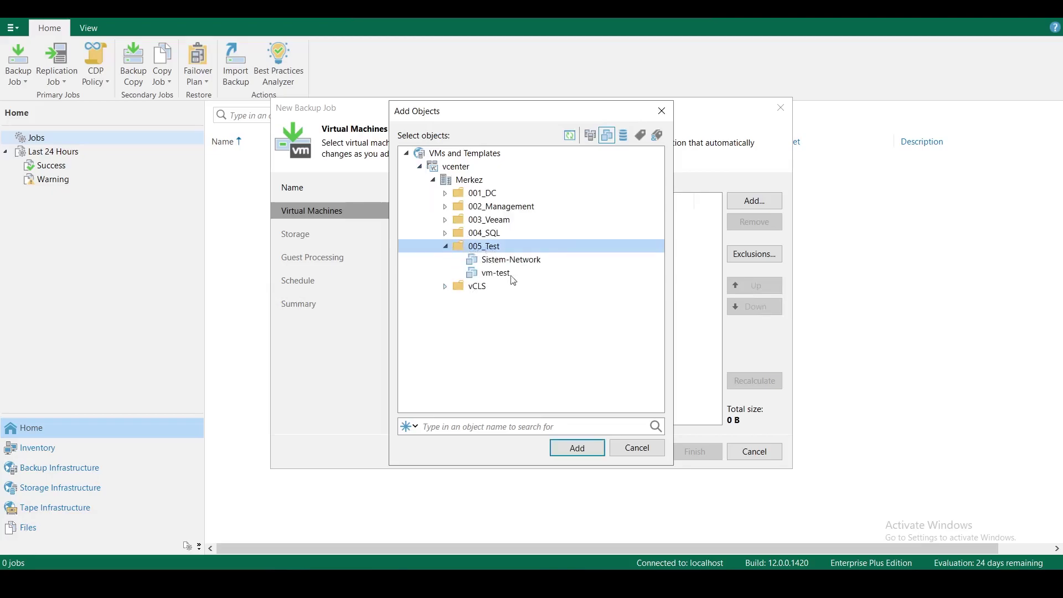
pyautogui.click(576, 447)
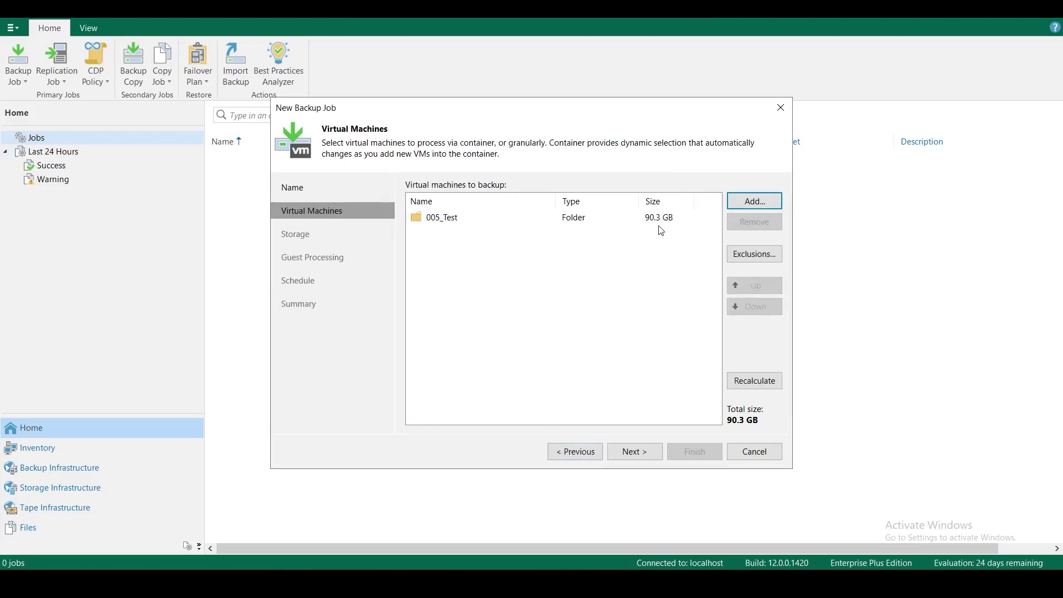
# Open the exclusions for the backup job and review the disk, template and VM exclusion settings.
pyautogui.click(447, 221)
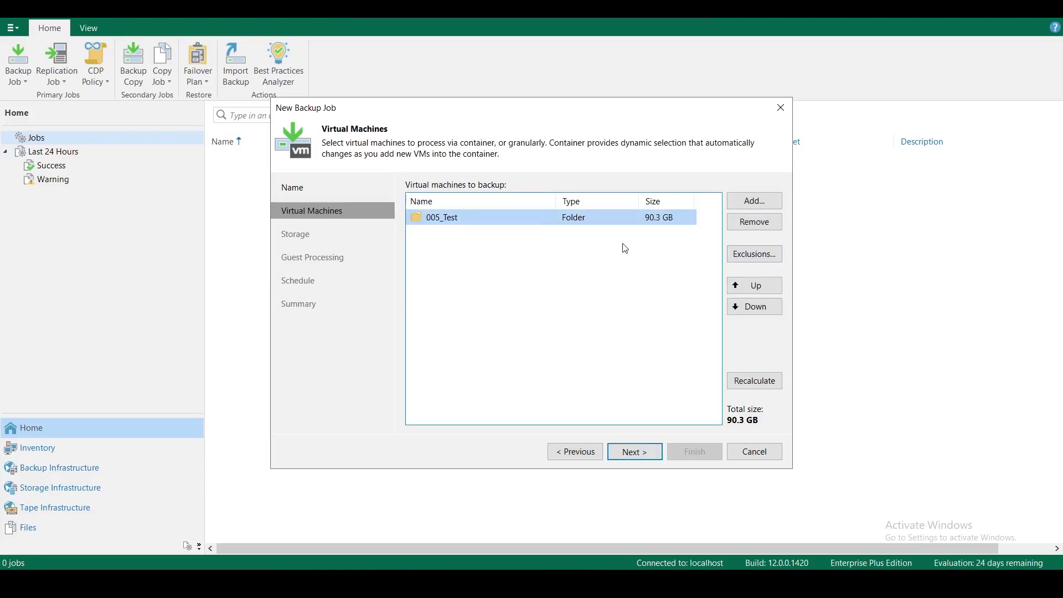
pyautogui.click(769, 260)
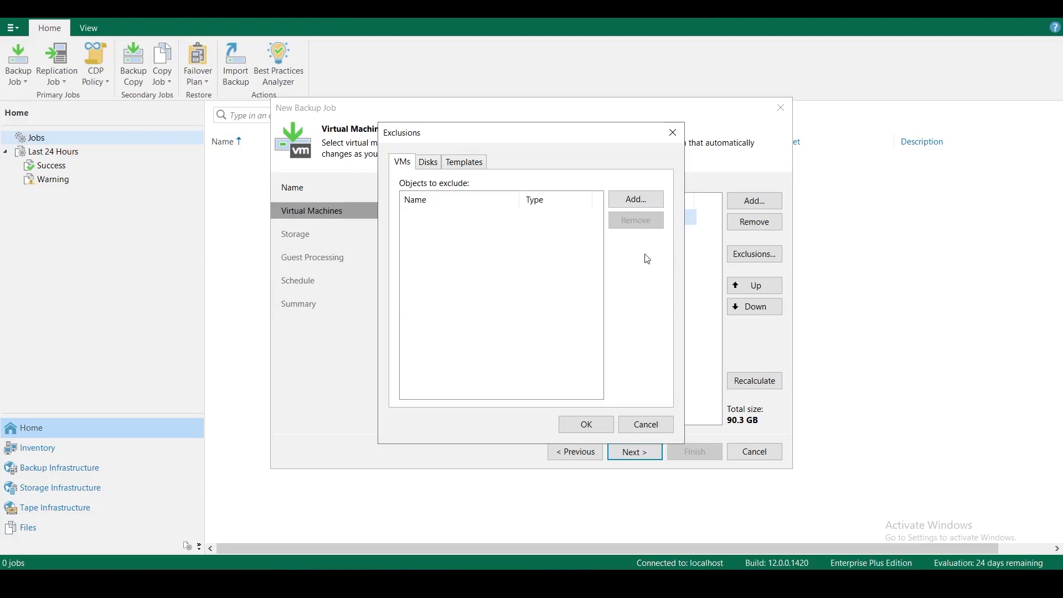
pyautogui.click(431, 164)
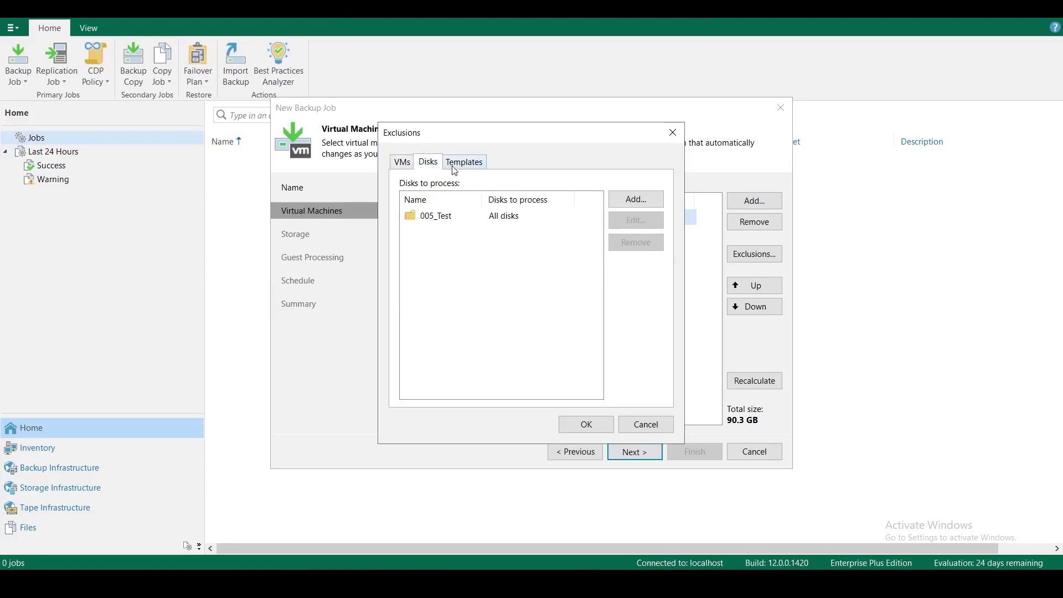
pyautogui.click(476, 168)
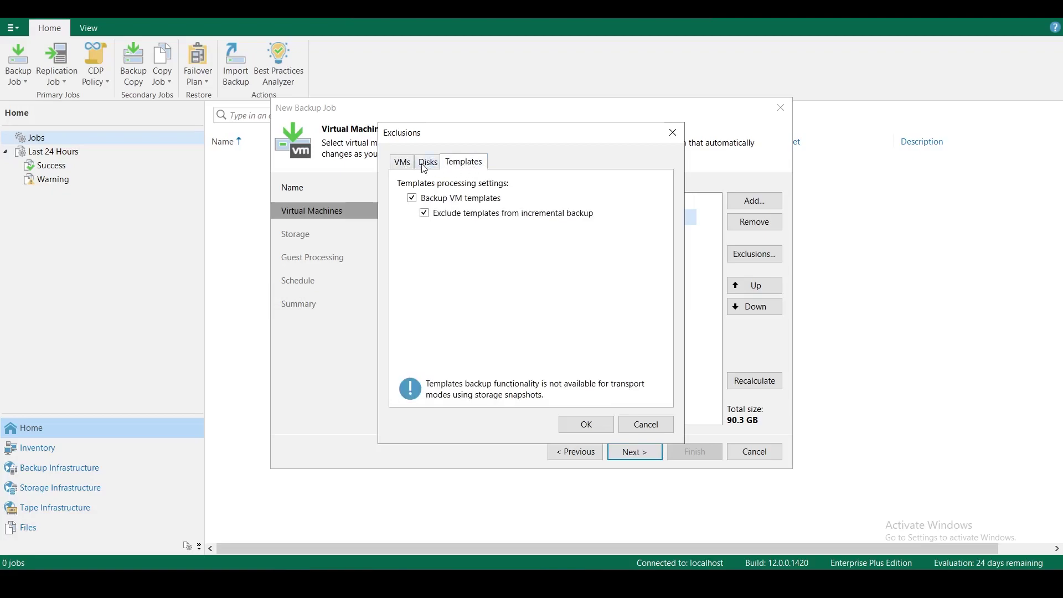
pyautogui.click(401, 169)
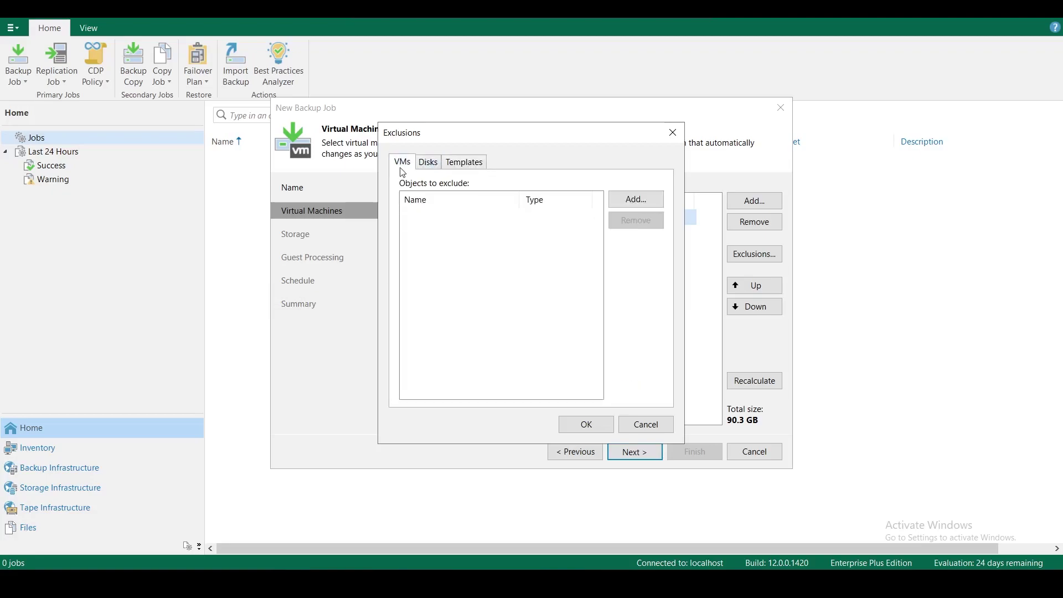
# Exclude the Sistem-Network virtual machine in the 005_Test folder from the job and recalculate the backup size.
pyautogui.click(647, 205)
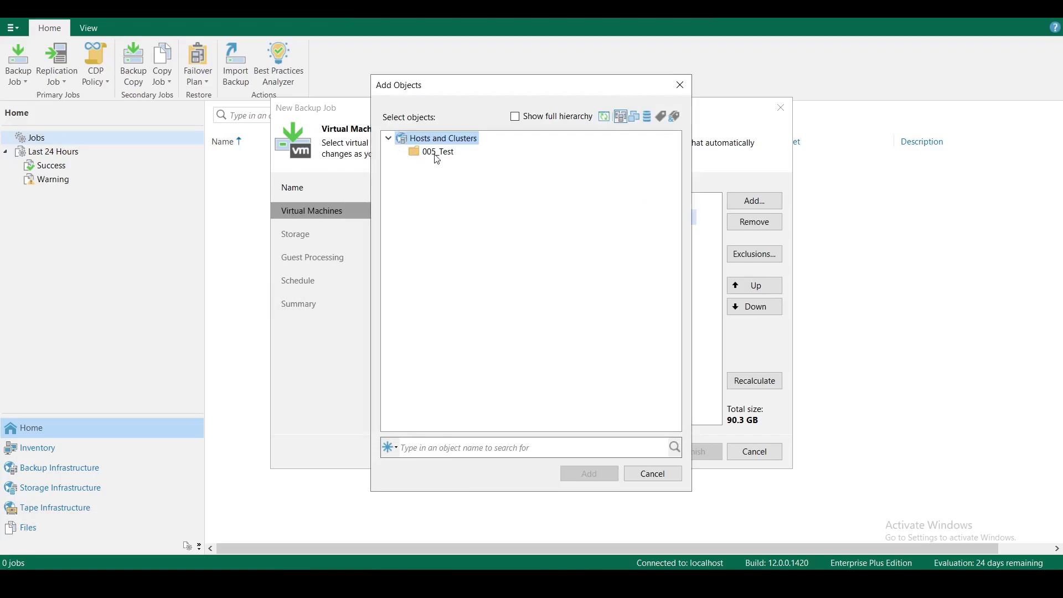
pyautogui.click(438, 158)
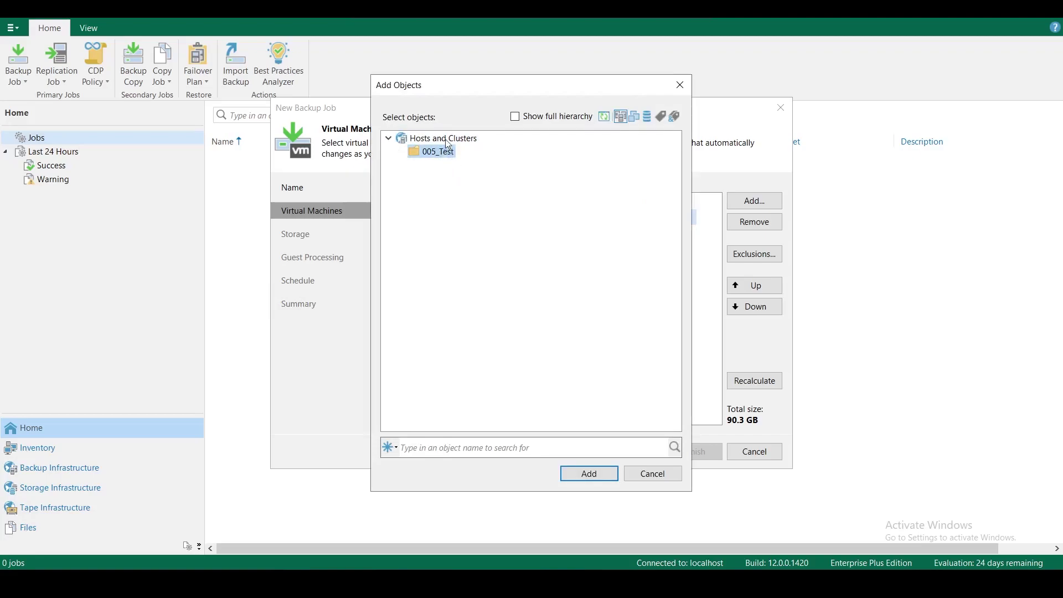
pyautogui.click(636, 118)
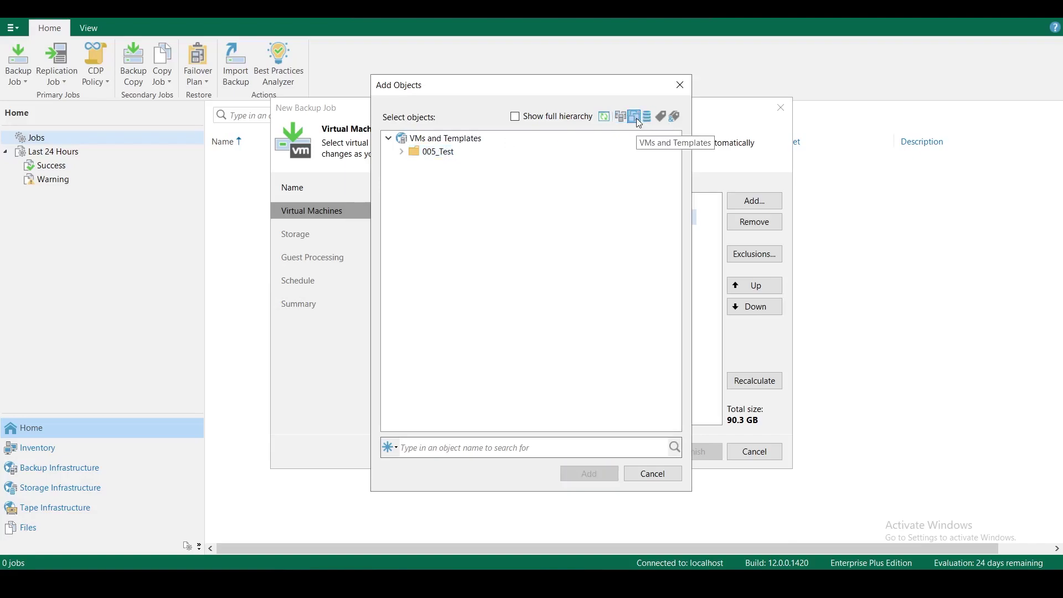
pyautogui.click(402, 152)
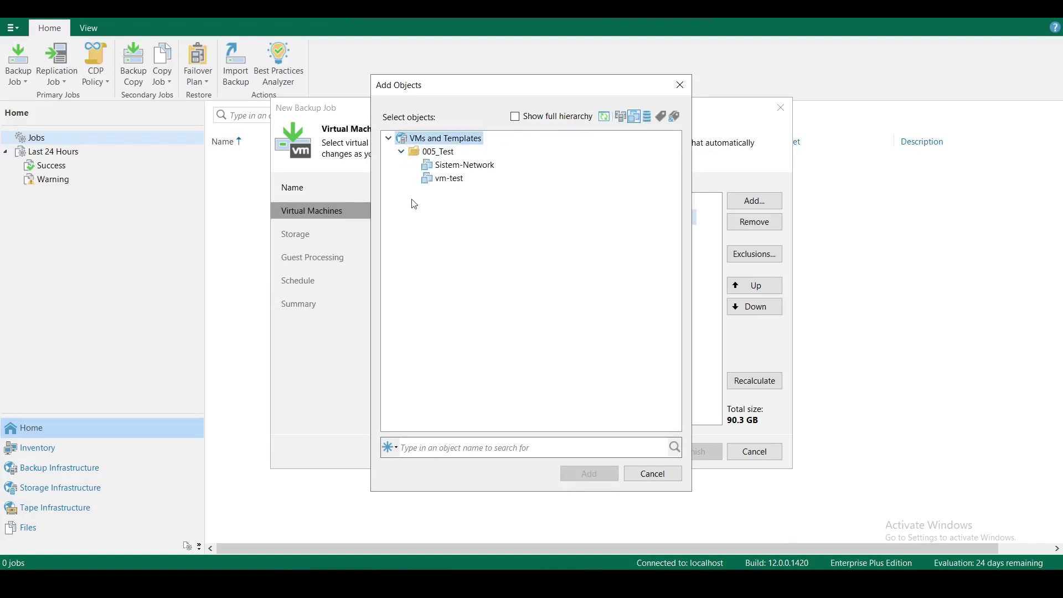
pyautogui.click(464, 168)
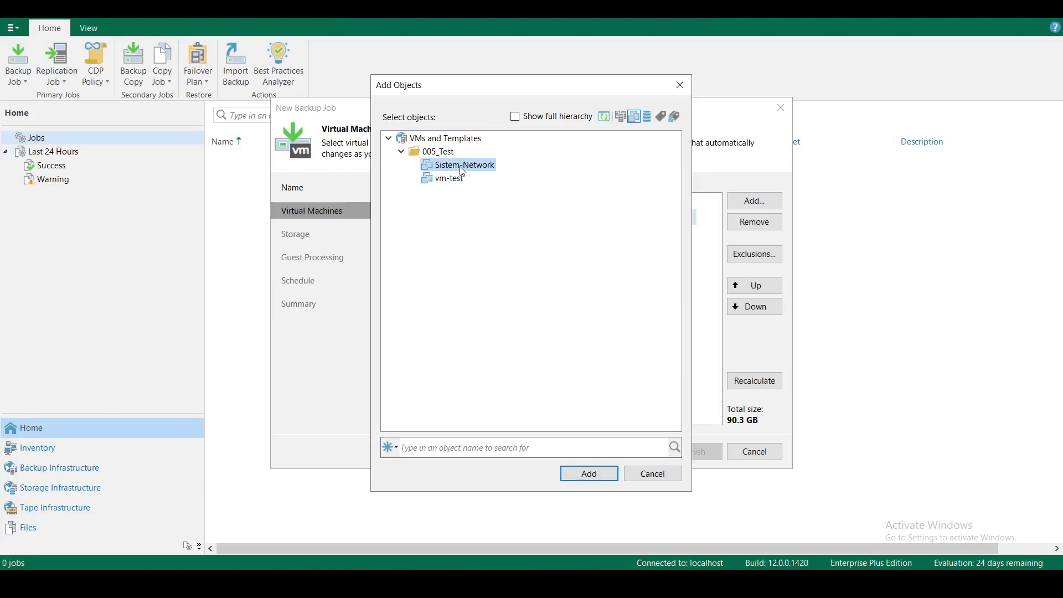
pyautogui.click(590, 474)
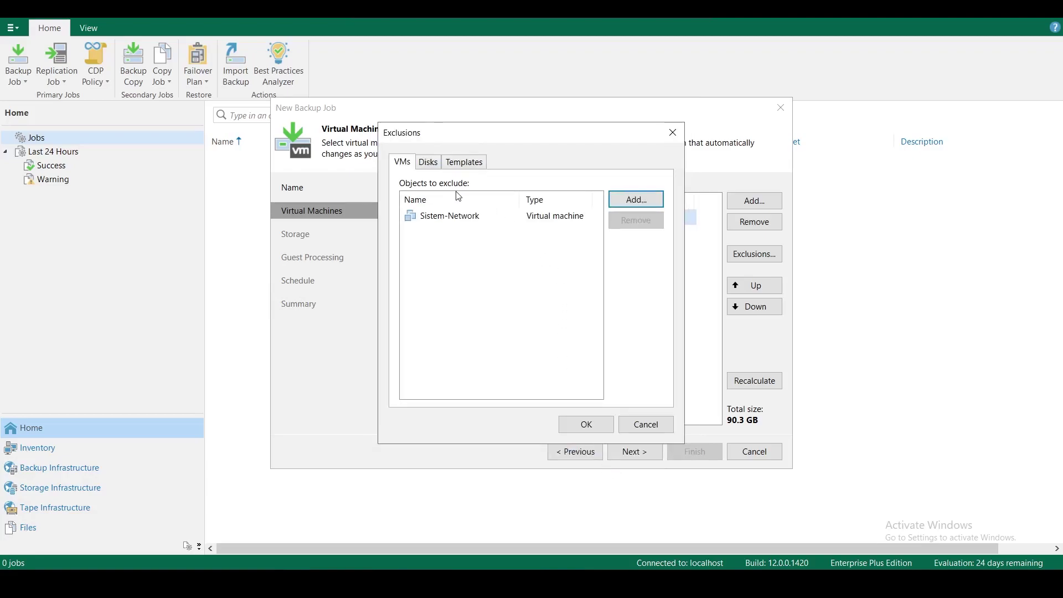
pyautogui.click(466, 222)
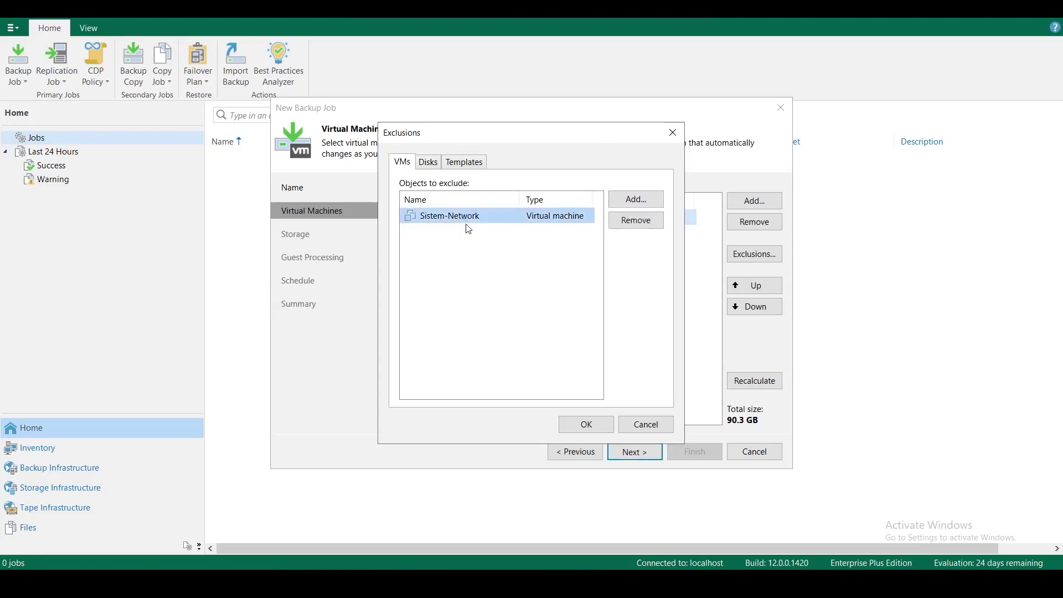
pyautogui.click(593, 425)
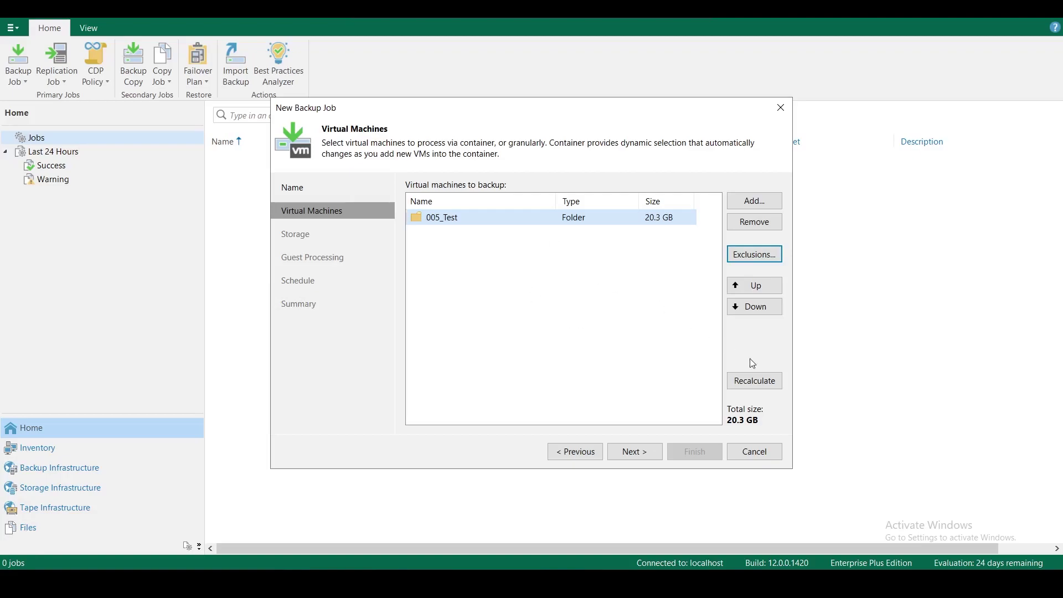
pyautogui.click(755, 387)
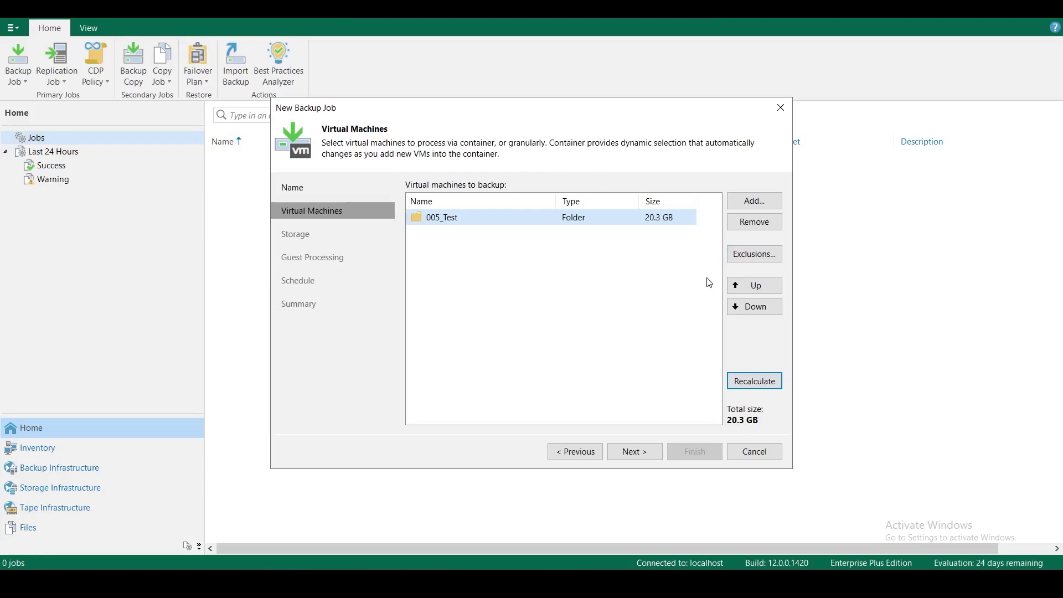
# Reopen the exclusions, examine the Disk 0:0 only and Selected disks options for the 005_Test folder, and cancel the disk selection.
pyautogui.click(749, 257)
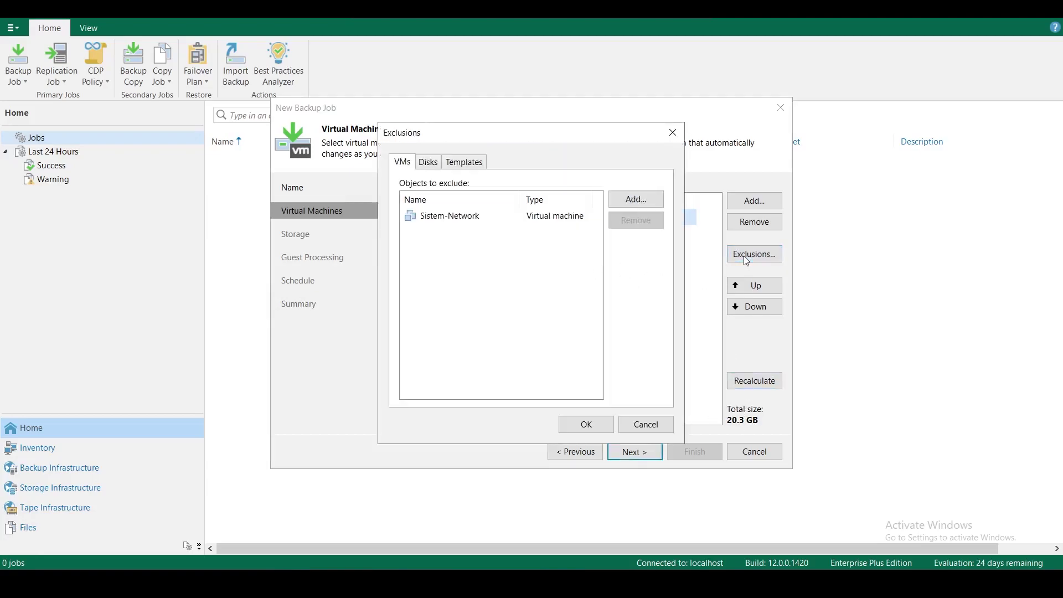
pyautogui.click(432, 167)
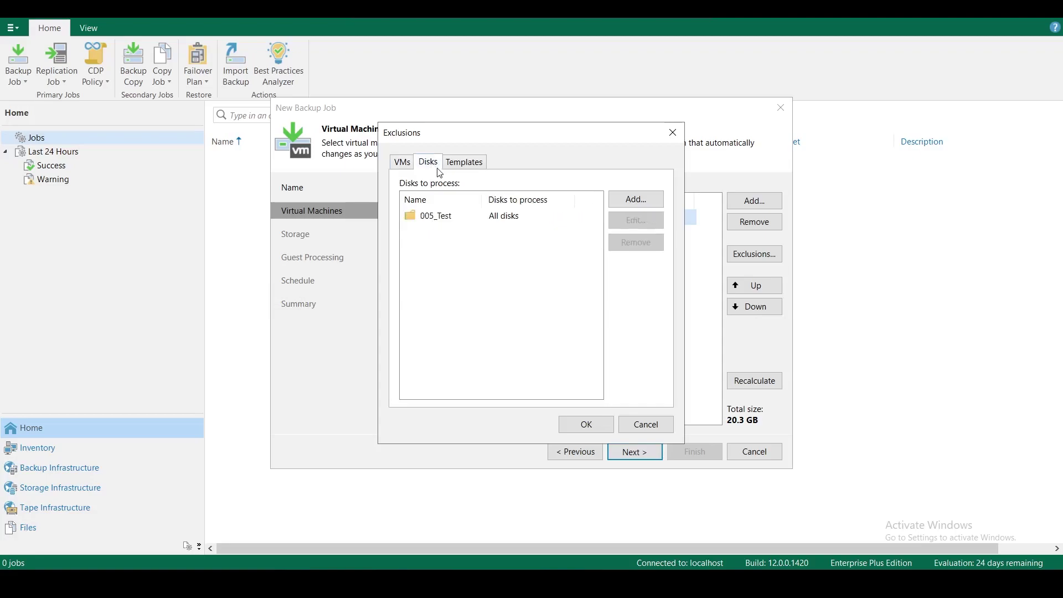
pyautogui.click(441, 221)
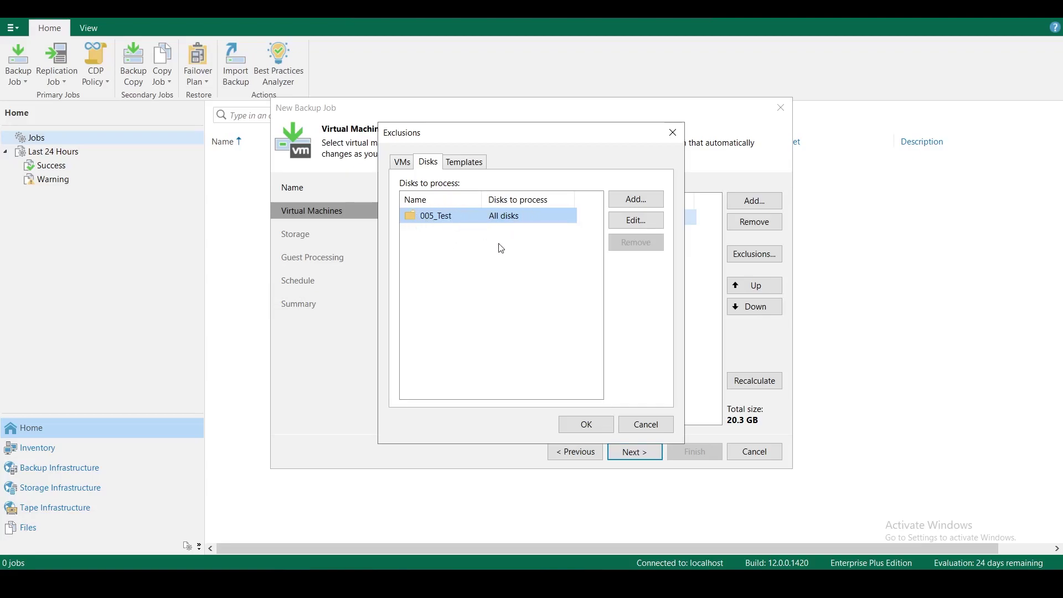
pyautogui.click(636, 220)
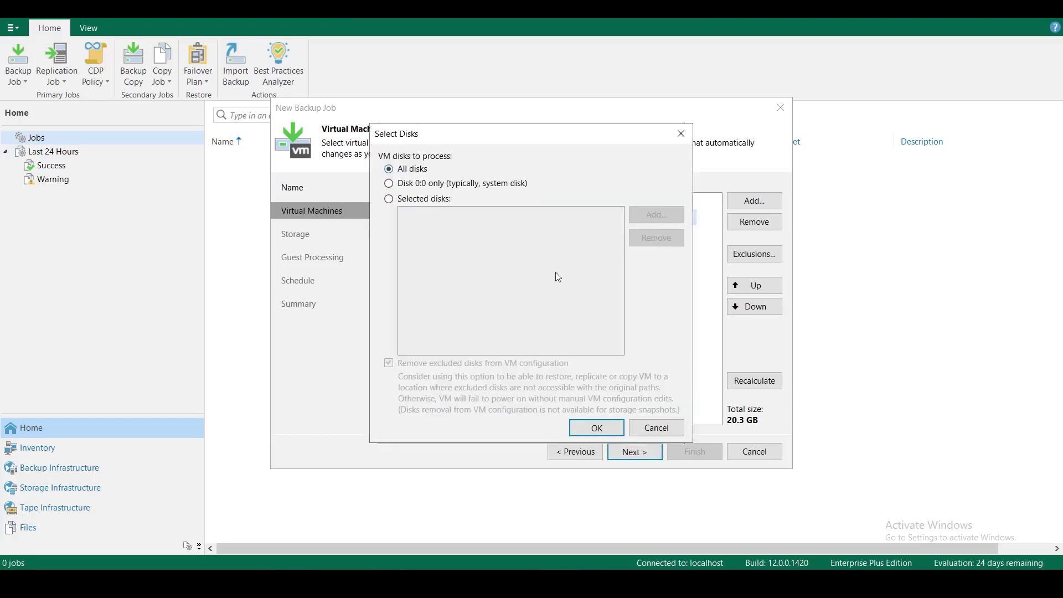
pyautogui.click(416, 184)
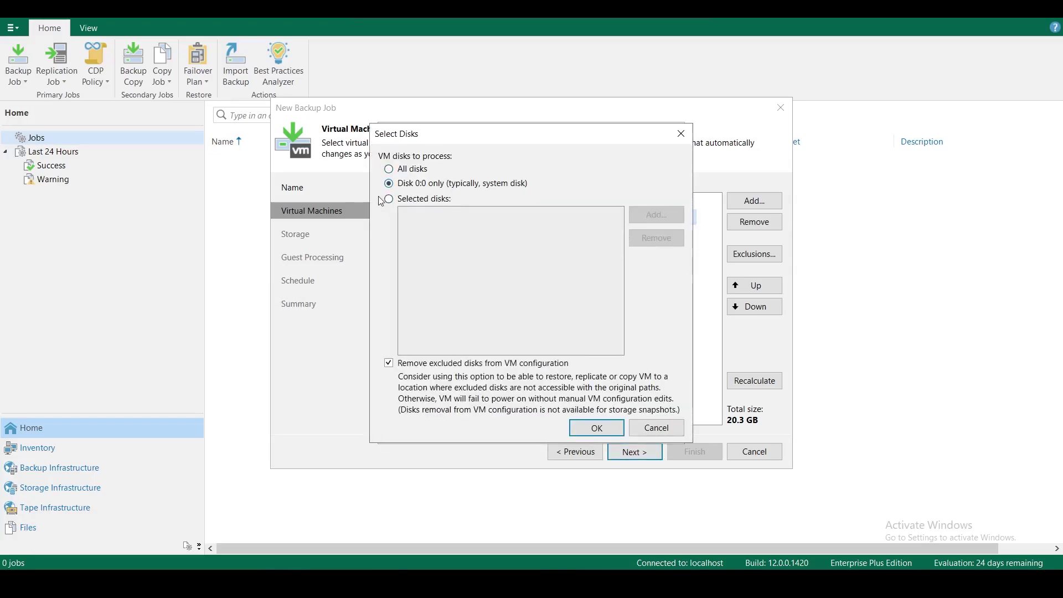
pyautogui.click(388, 200)
pyautogui.click(657, 428)
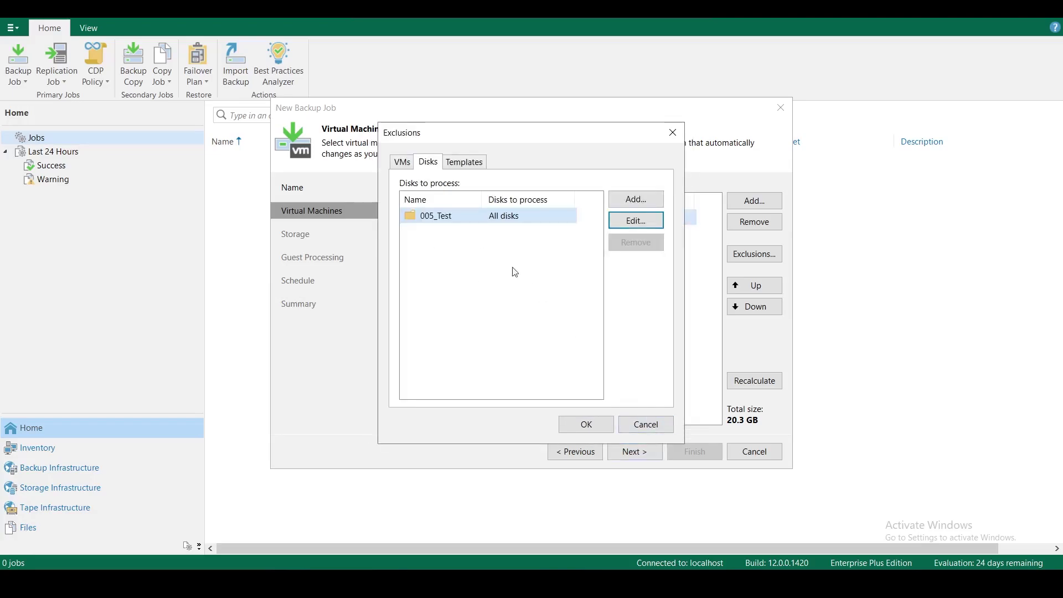
# Add the vm-test virtual machine from the 005_Test folder to the disks to process in the exclusions.
pyautogui.click(636, 198)
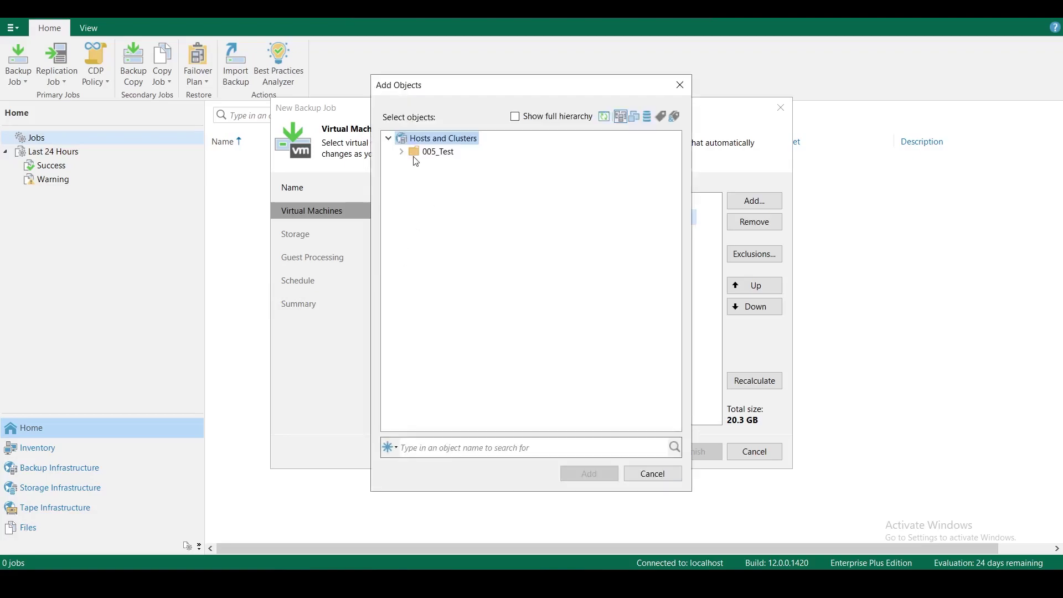
pyautogui.click(635, 116)
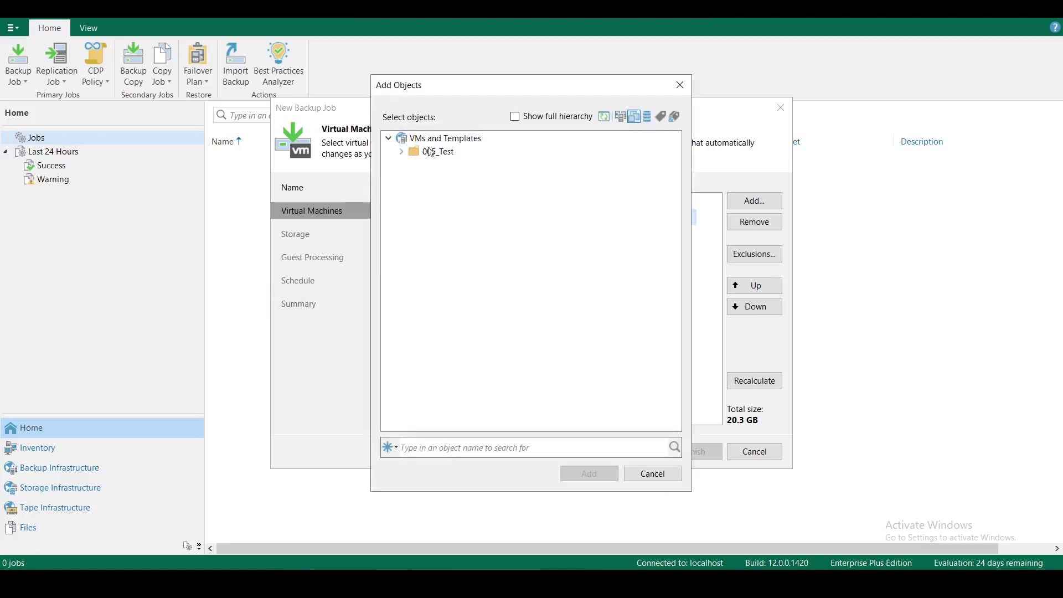
pyautogui.click(401, 152)
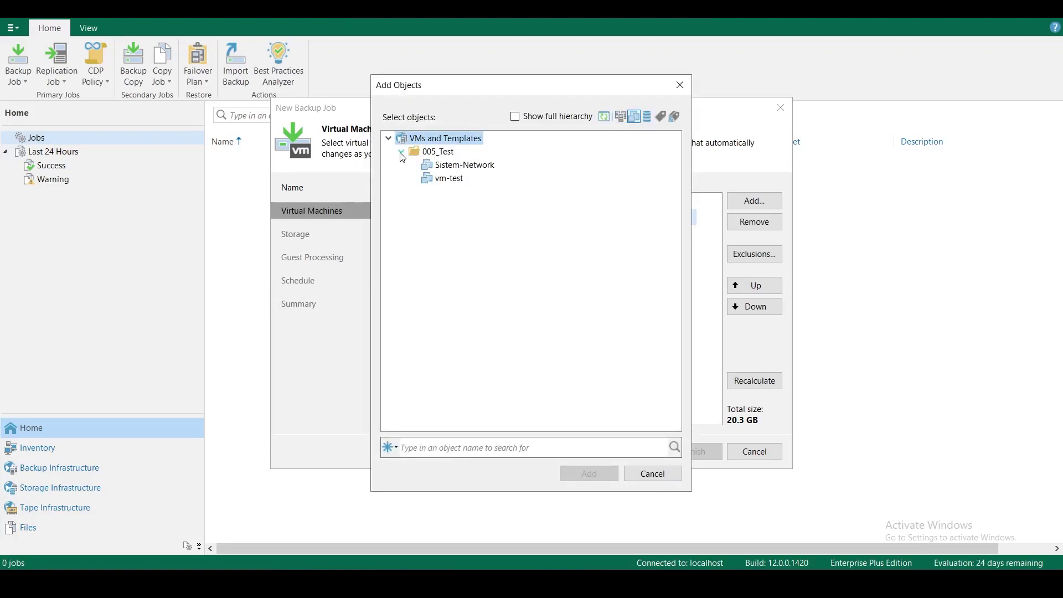
pyautogui.click(449, 180)
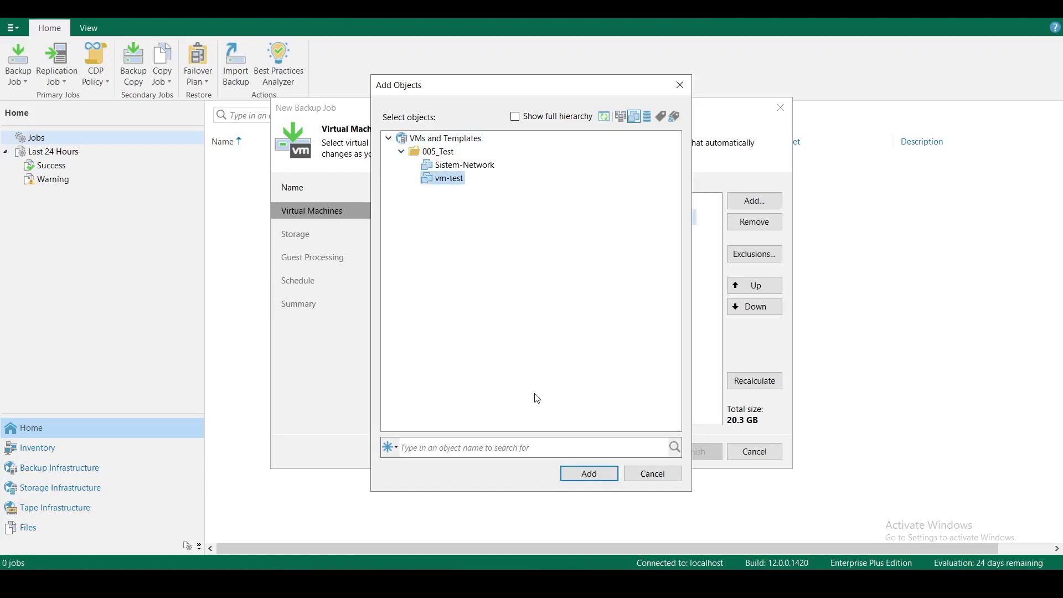
pyautogui.click(603, 474)
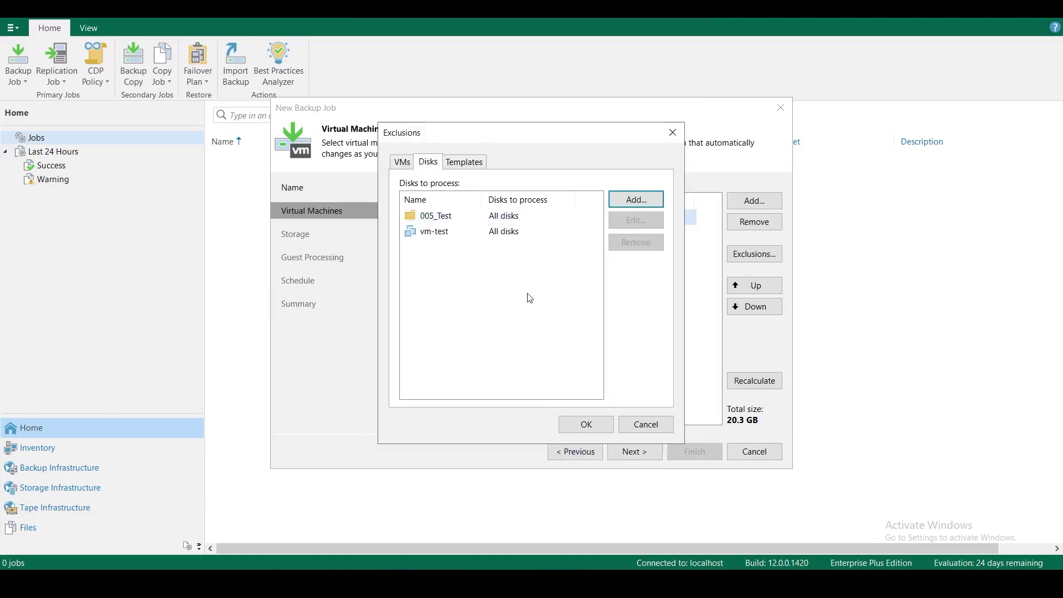
# Examine the Disk 0:0 only option for vm-test, cancel the disk selection and remove vm-test from the disks to process.
pyautogui.click(446, 232)
pyautogui.click(624, 221)
pyautogui.click(437, 183)
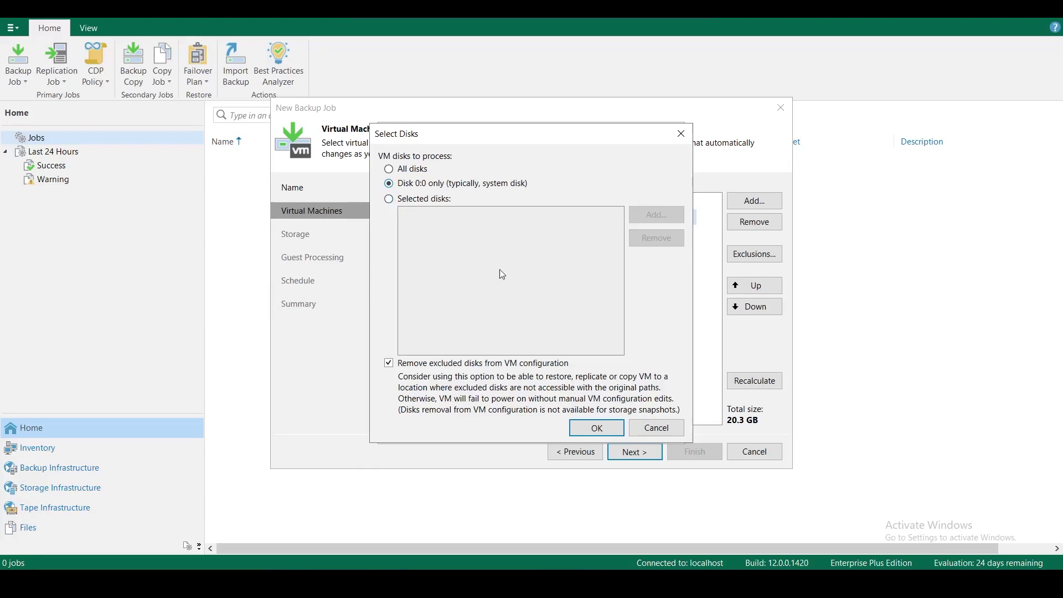
pyautogui.click(654, 427)
pyautogui.click(637, 242)
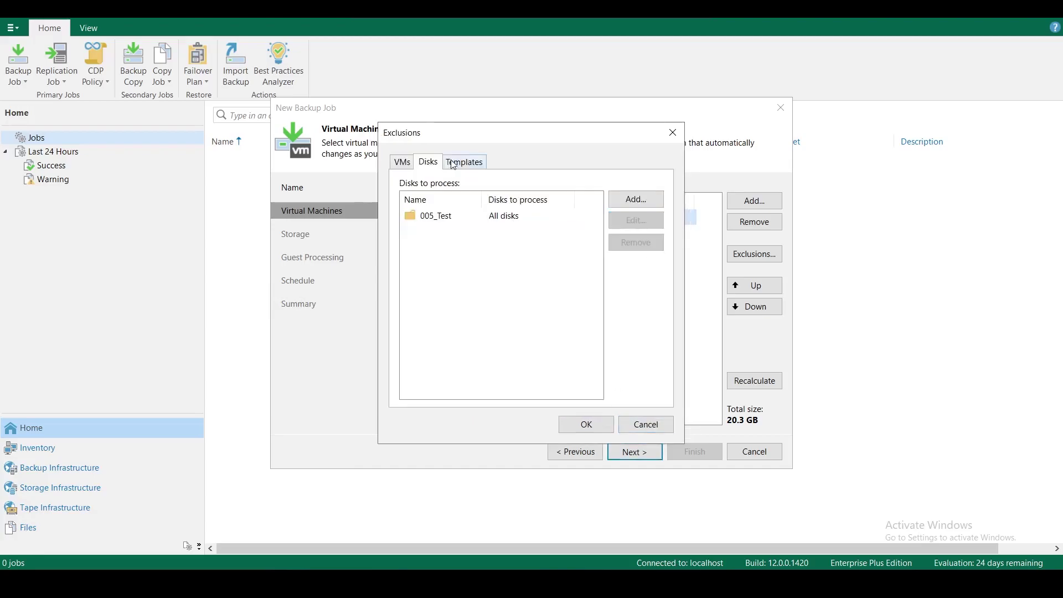
# Review the template processing settings and the excluded virtual machines, and accept the exclusions.
pyautogui.click(461, 165)
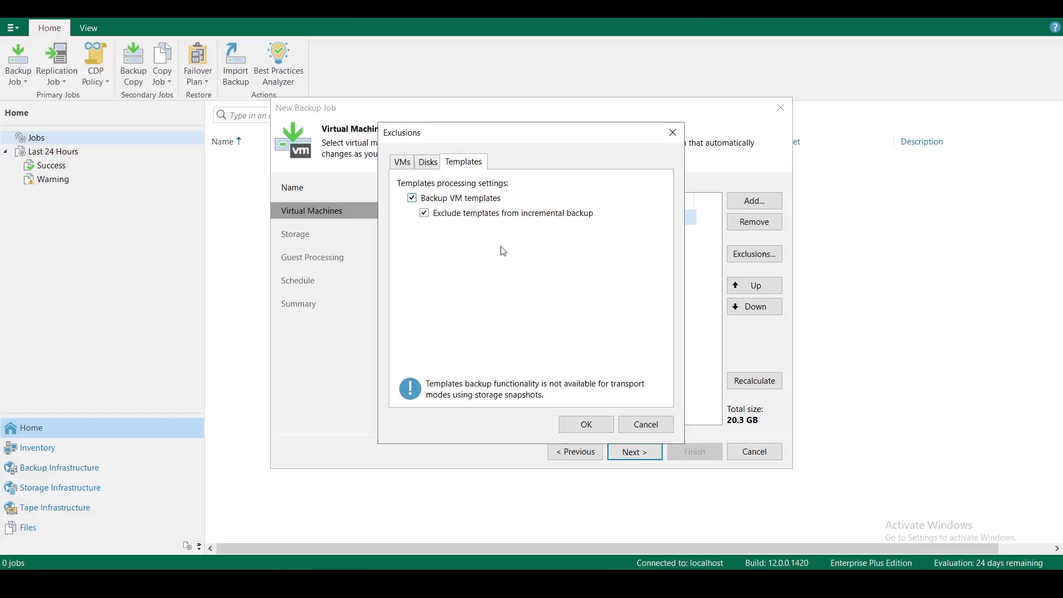
pyautogui.click(403, 163)
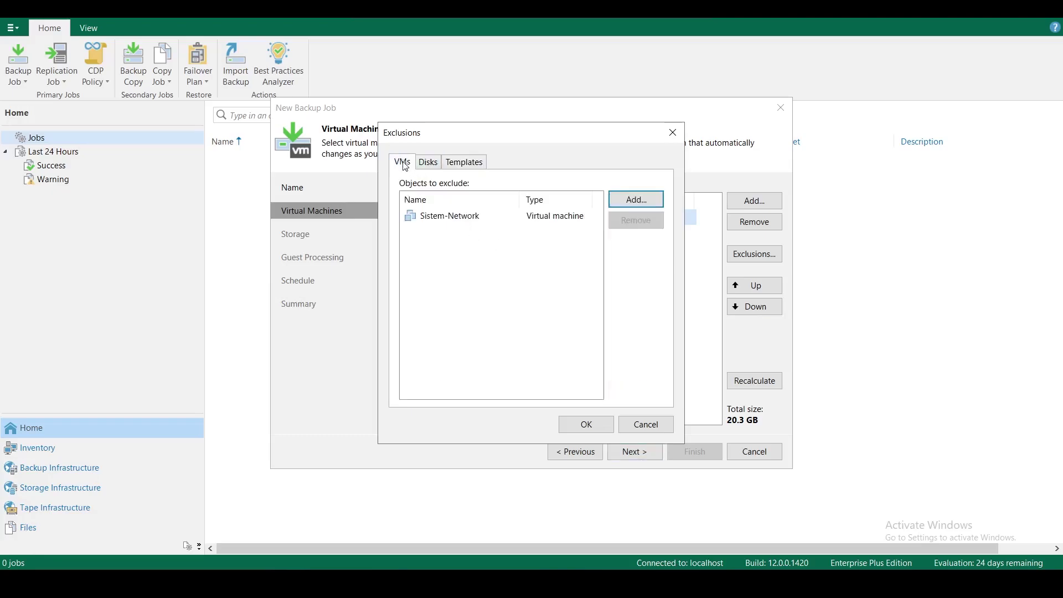
pyautogui.click(475, 164)
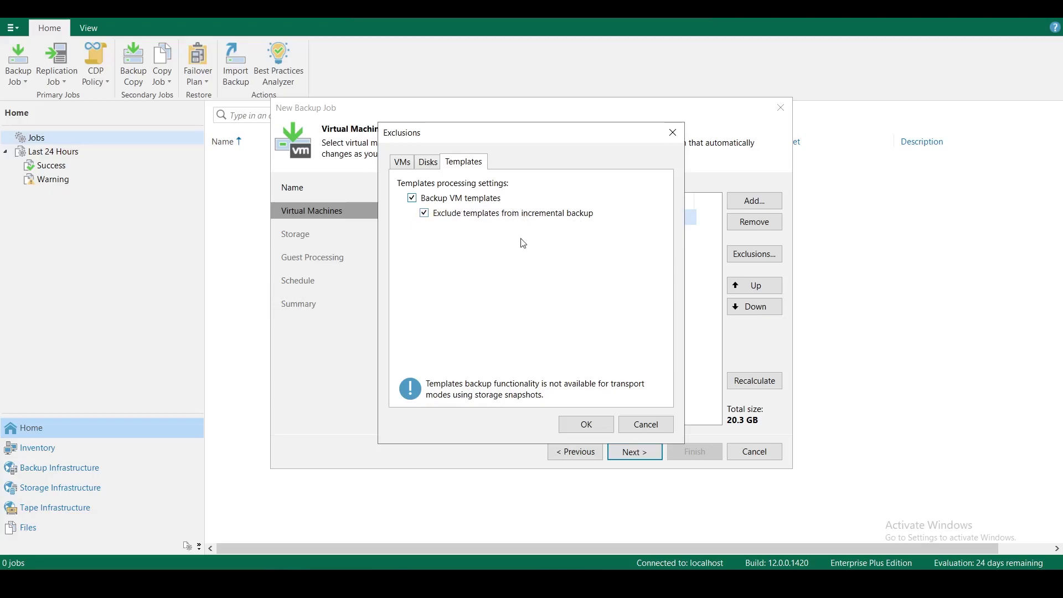
pyautogui.click(403, 163)
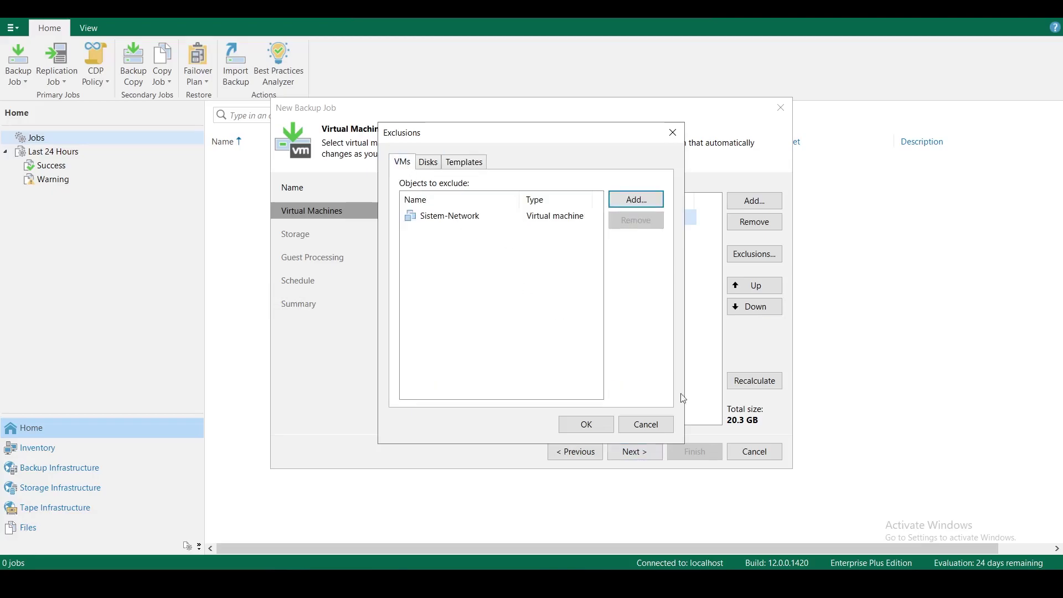
pyautogui.click(607, 426)
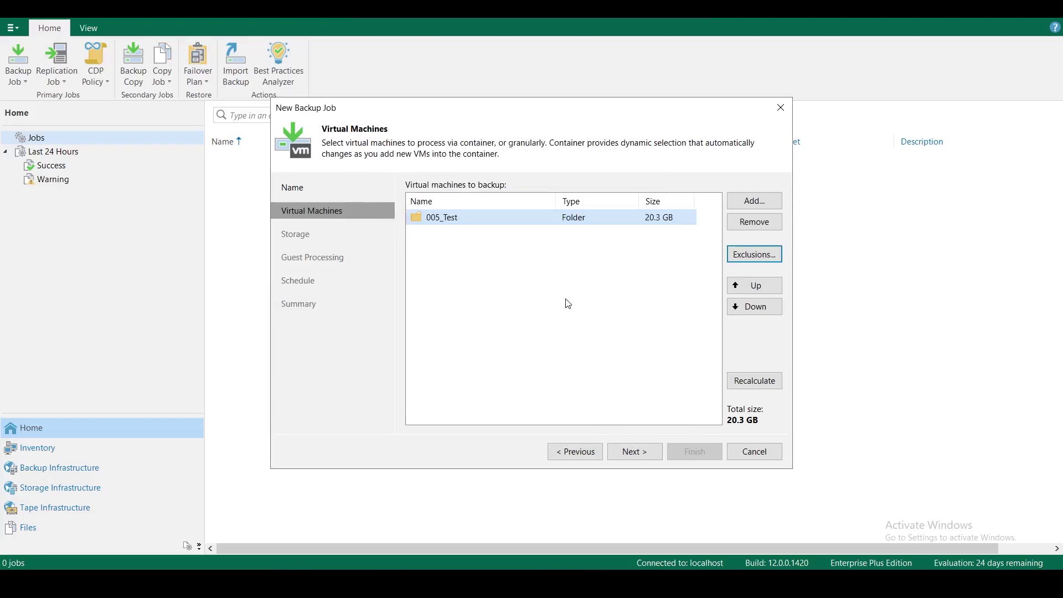
# Continue to the job's storage settings, view the advanced backup mode options and cancel out of them.
pyautogui.click(643, 455)
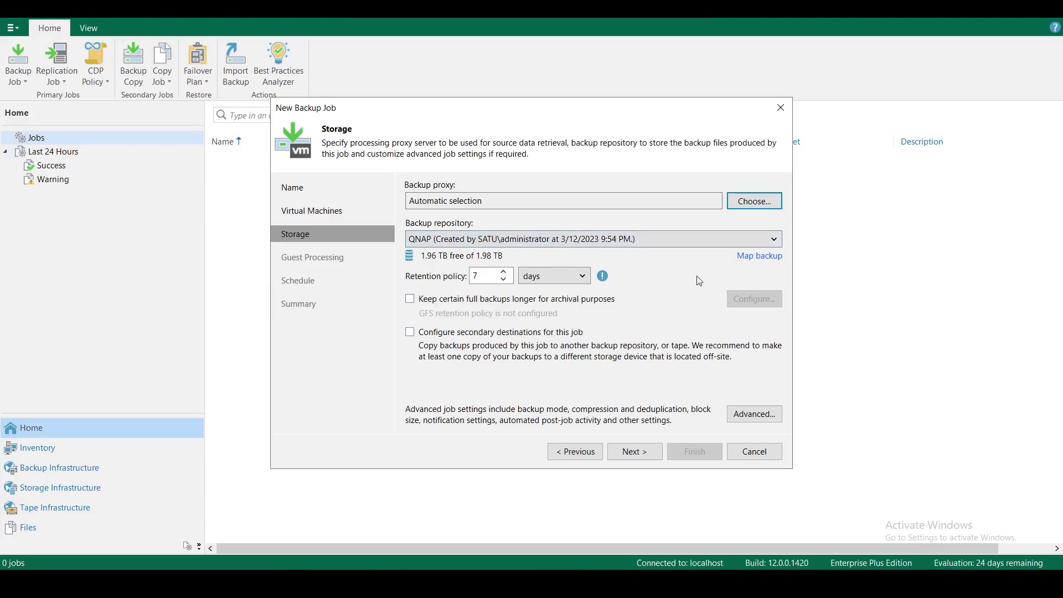
pyautogui.click(764, 424)
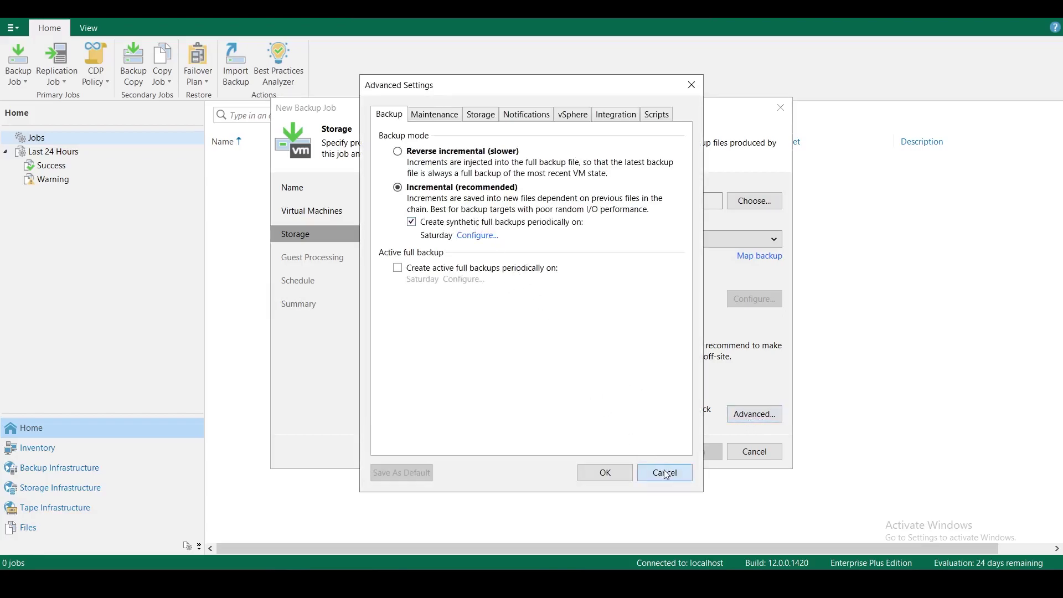
pyautogui.click(666, 473)
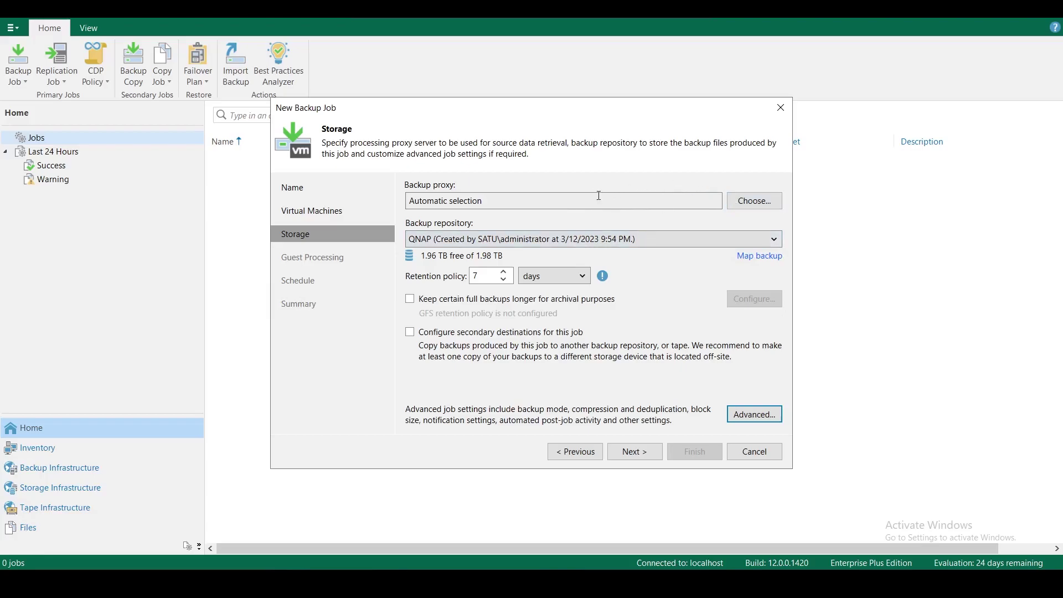
# Examine the option to use selected backup proxy servers only, and confirm Automatic selection for the backup proxy.
pyautogui.click(755, 200)
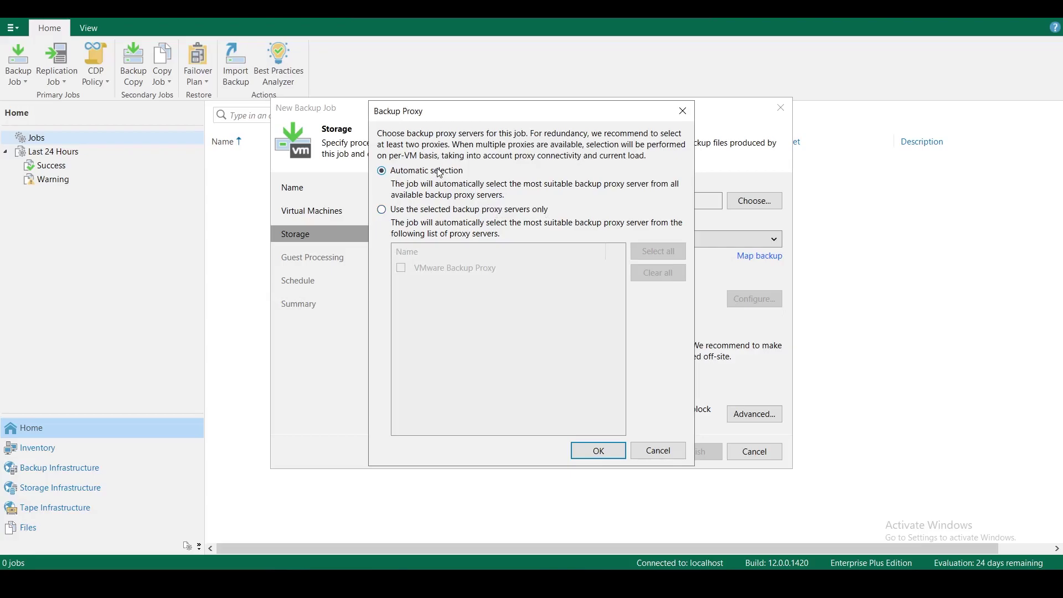
pyautogui.click(382, 210)
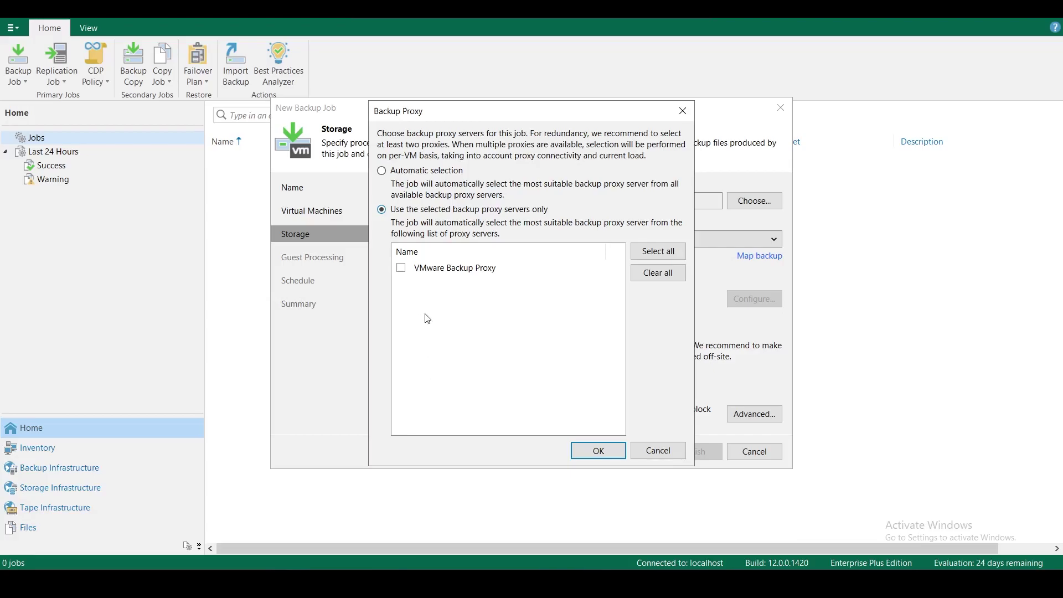
pyautogui.click(382, 170)
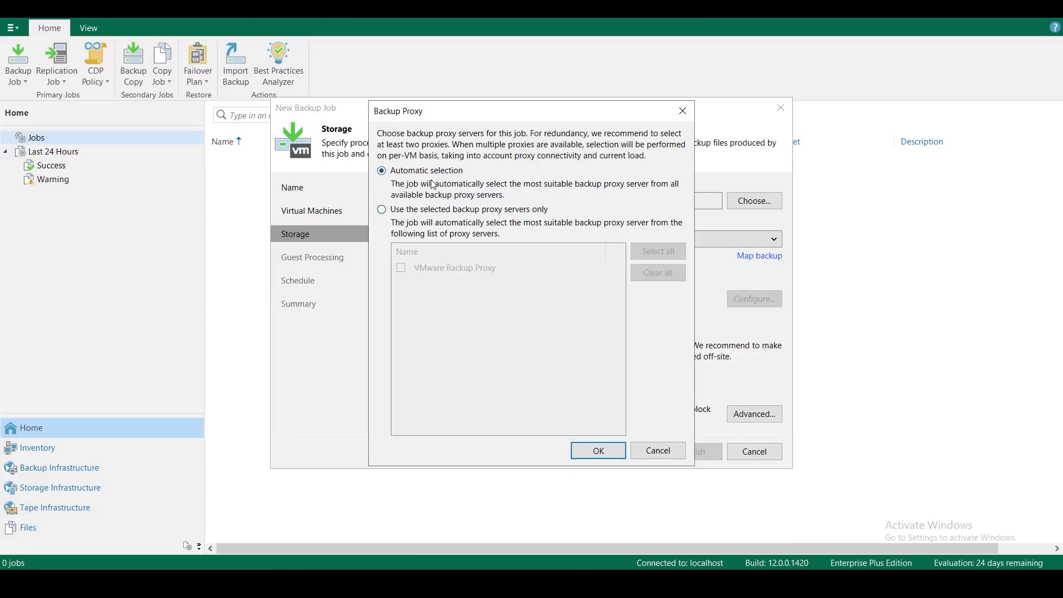
pyautogui.click(617, 454)
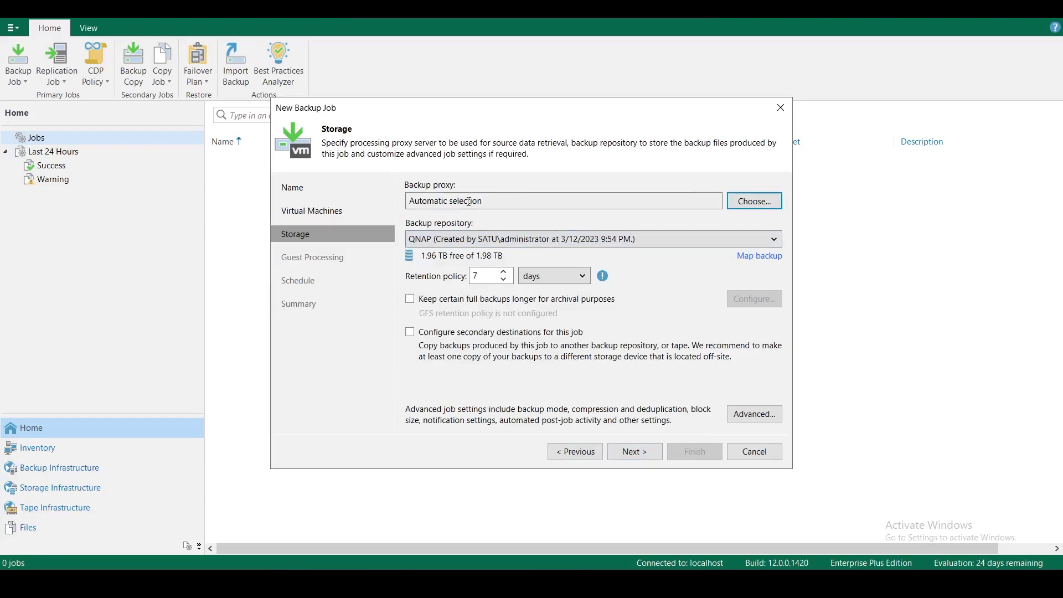
# Try the Default Backup Repository as the job's backup repository, and switch back to QNAP.
pyautogui.click(681, 239)
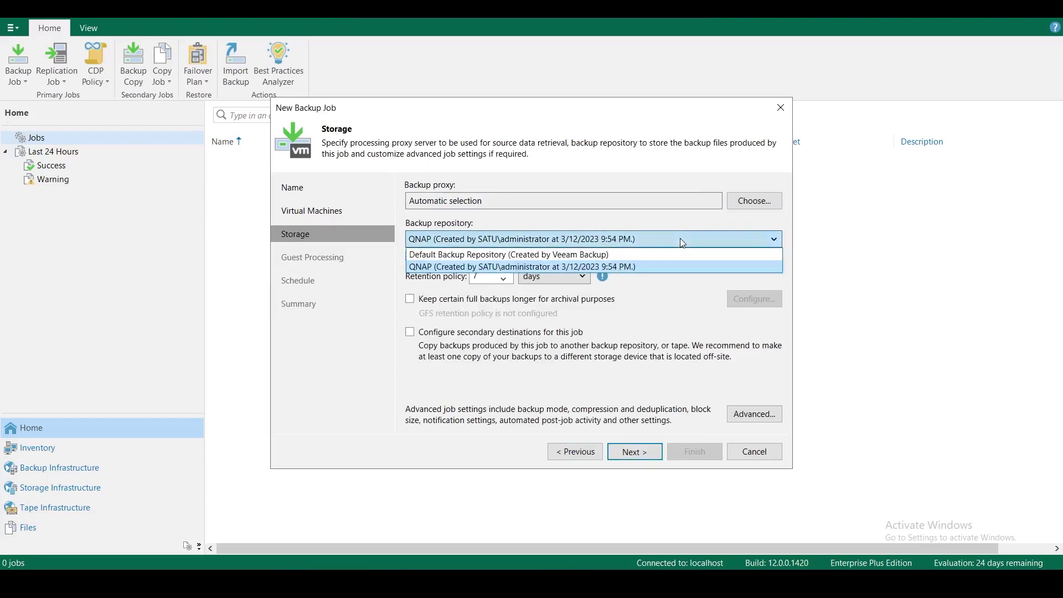
pyautogui.click(570, 256)
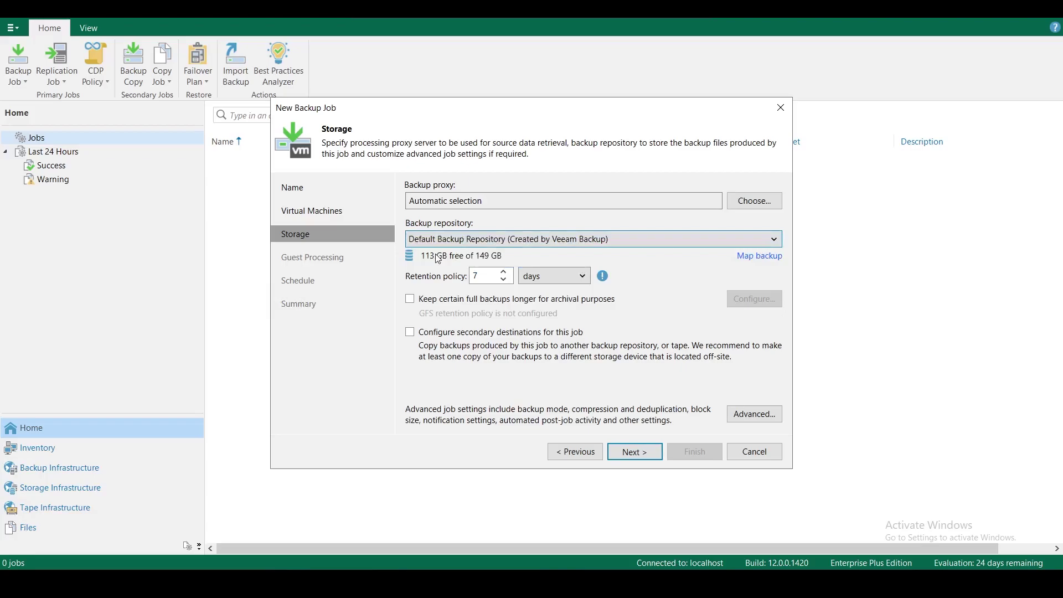
pyautogui.click(504, 245)
pyautogui.click(446, 267)
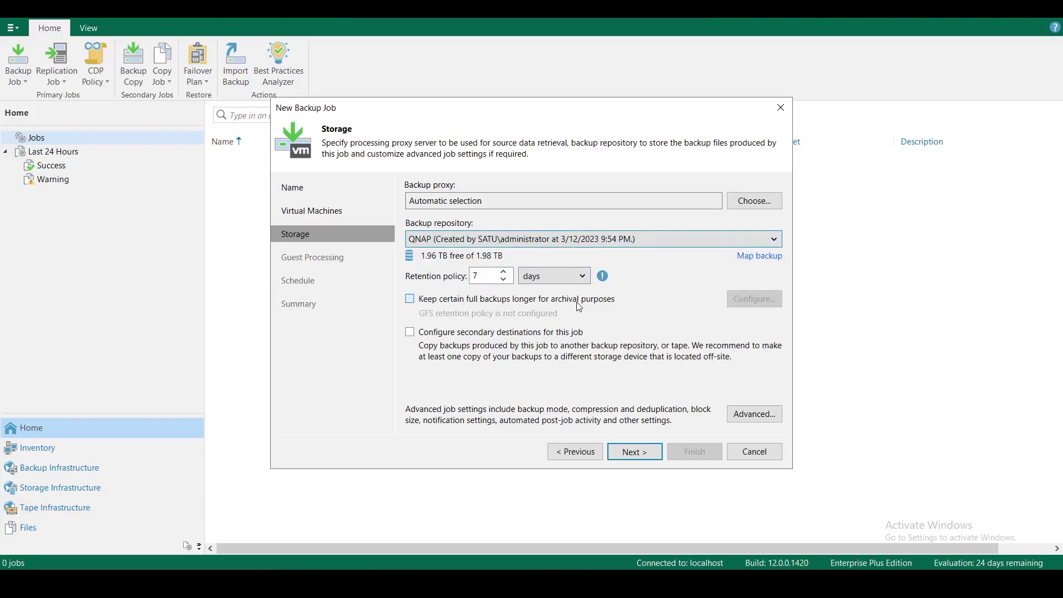
# Set the retention policy to 3 restore points.
pyautogui.click(504, 280)
pyautogui.click(504, 280)
pyautogui.click(504, 280)
pyautogui.click(504, 279)
pyautogui.moveTo(537, 107); pyautogui.dragTo(572, 108)
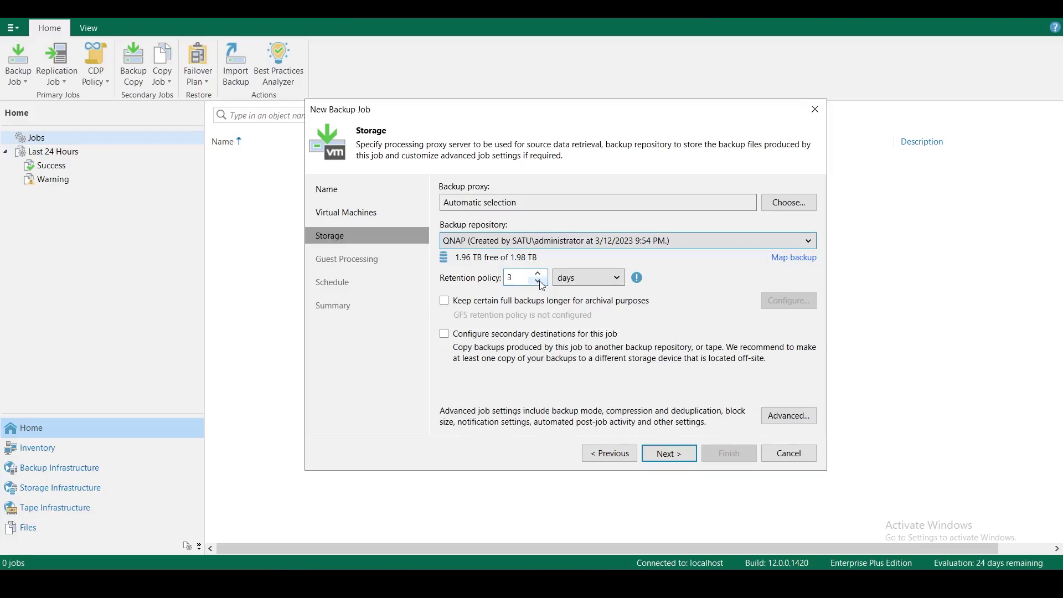
pyautogui.moveTo(513, 277); pyautogui.dragTo(508, 277)
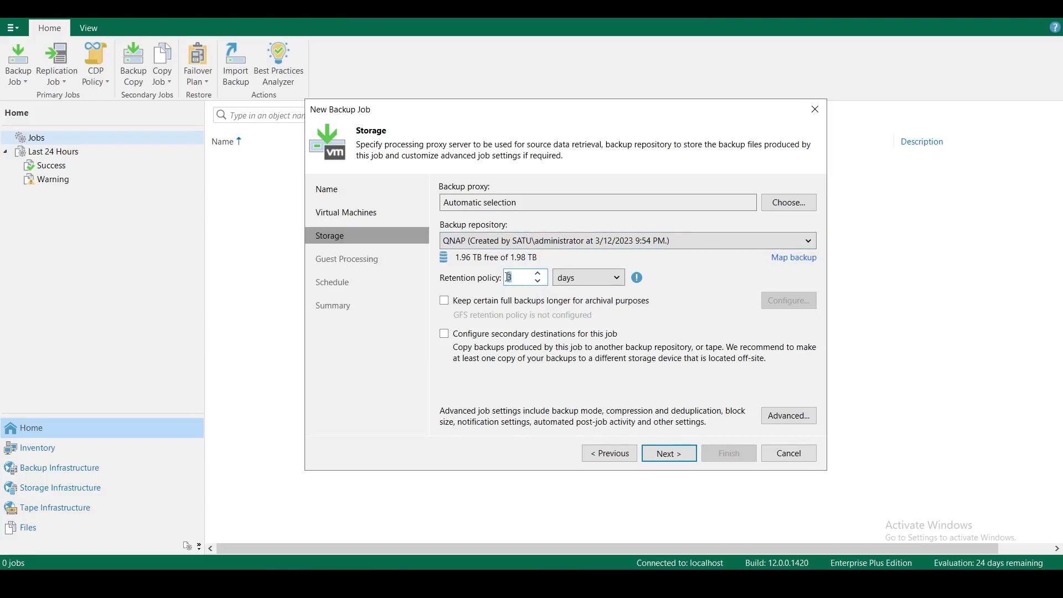
pyautogui.click(516, 280)
pyautogui.click(615, 277)
pyautogui.click(597, 293)
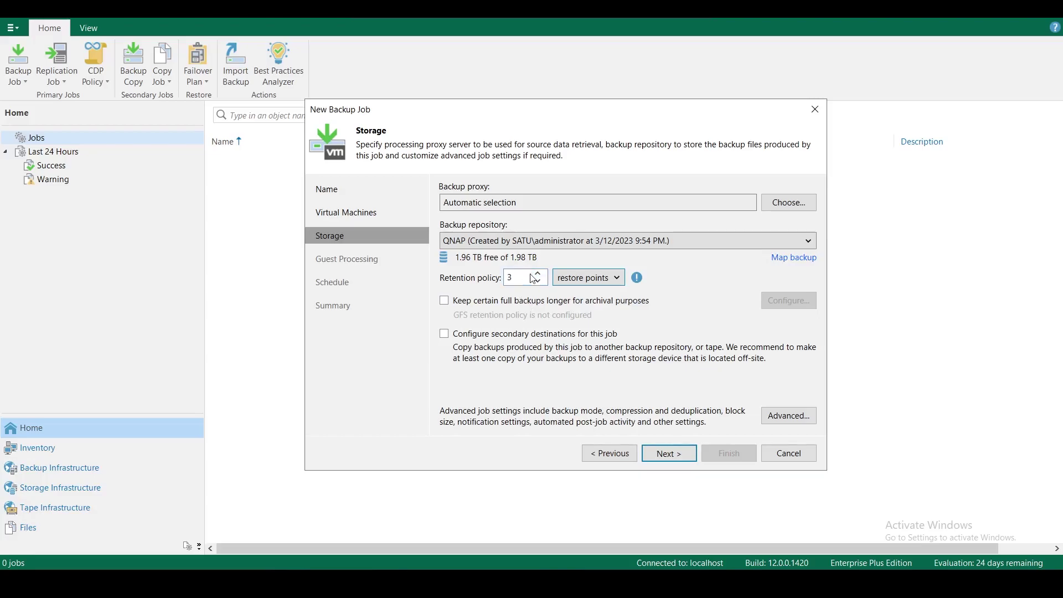
# Set the retention policy back to 7 days.
pyautogui.scroll(8, 541, 283)
pyautogui.scroll(-3, 542, 287)
pyautogui.click(616, 278)
pyautogui.click(587, 302)
pyautogui.click(528, 277)
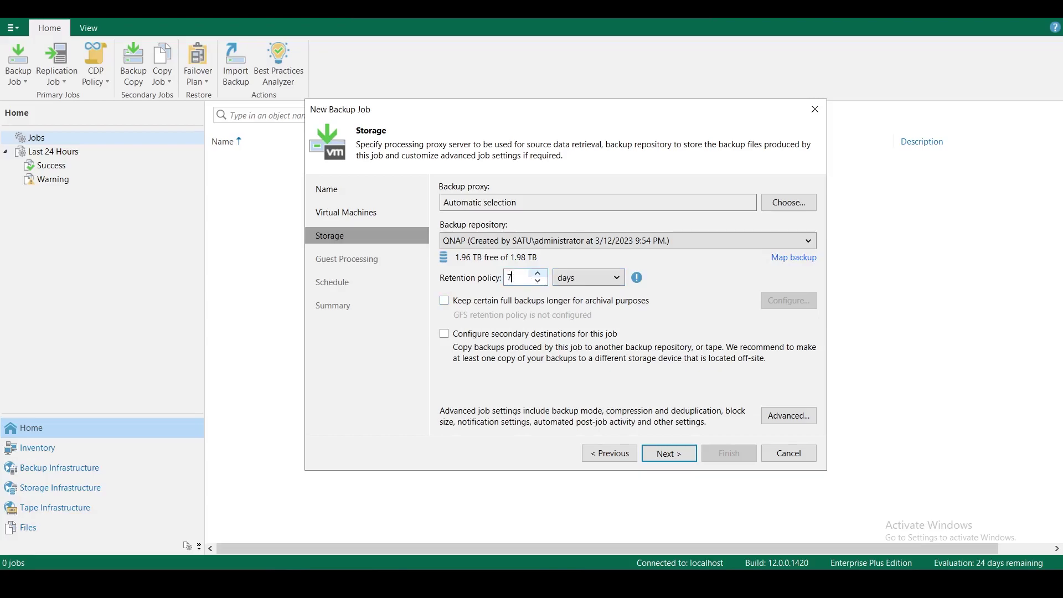
pyautogui.click(538, 273)
# Try keeping weekly, monthly and yearly full backups in the GFS retention settings, cancel them and turn archival retention off.
pyautogui.click(449, 304)
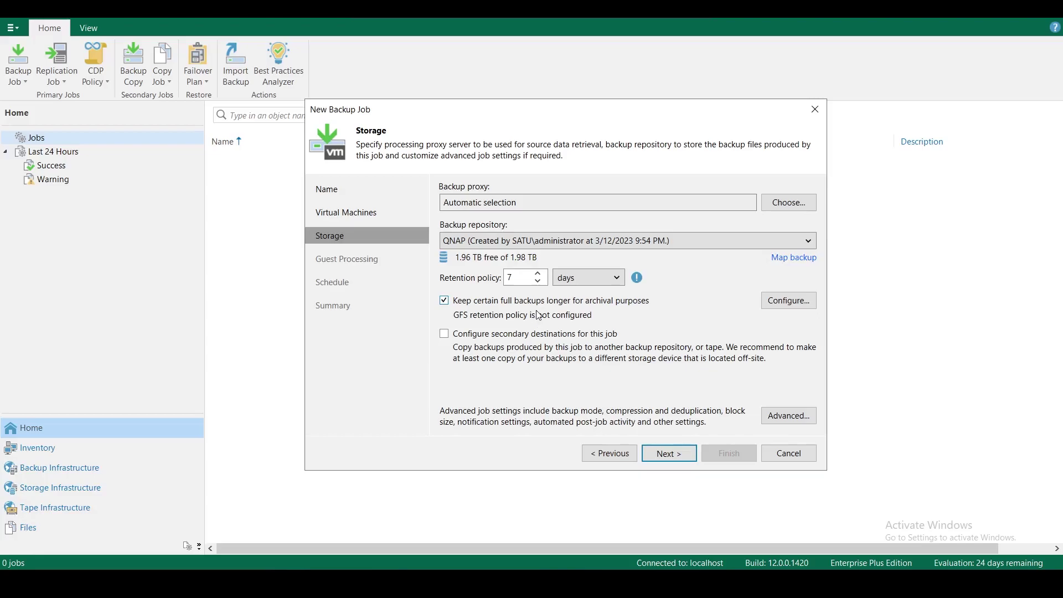
pyautogui.click(776, 306)
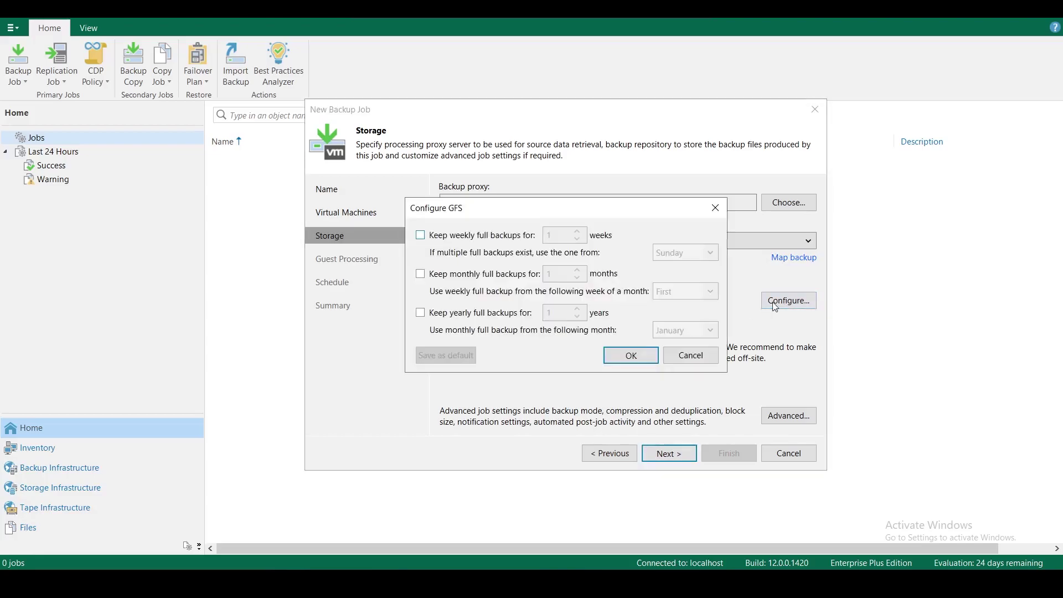
pyautogui.click(421, 236)
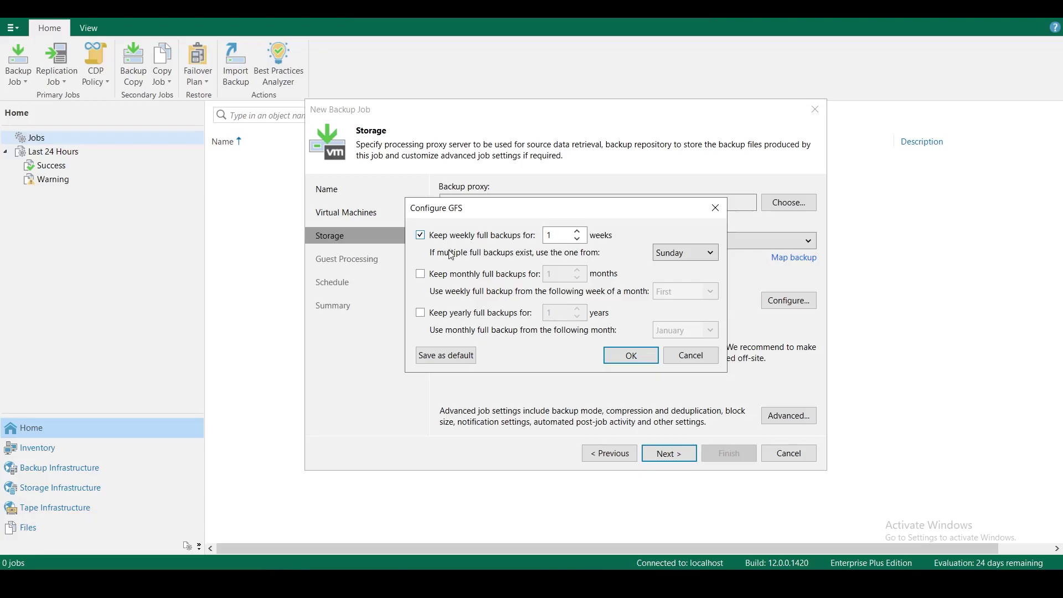
pyautogui.click(709, 254)
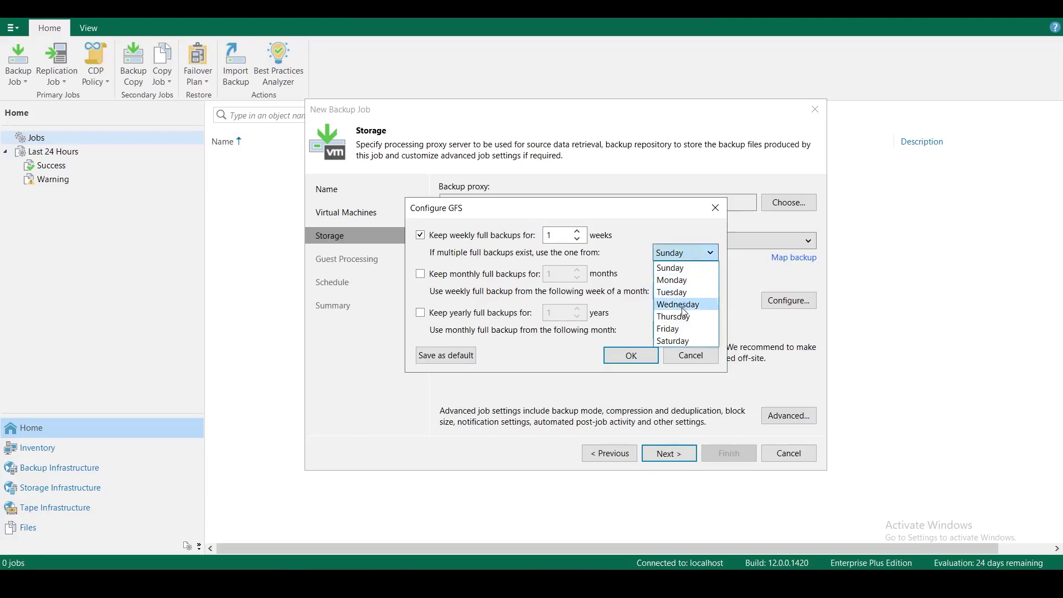
pyautogui.click(420, 274)
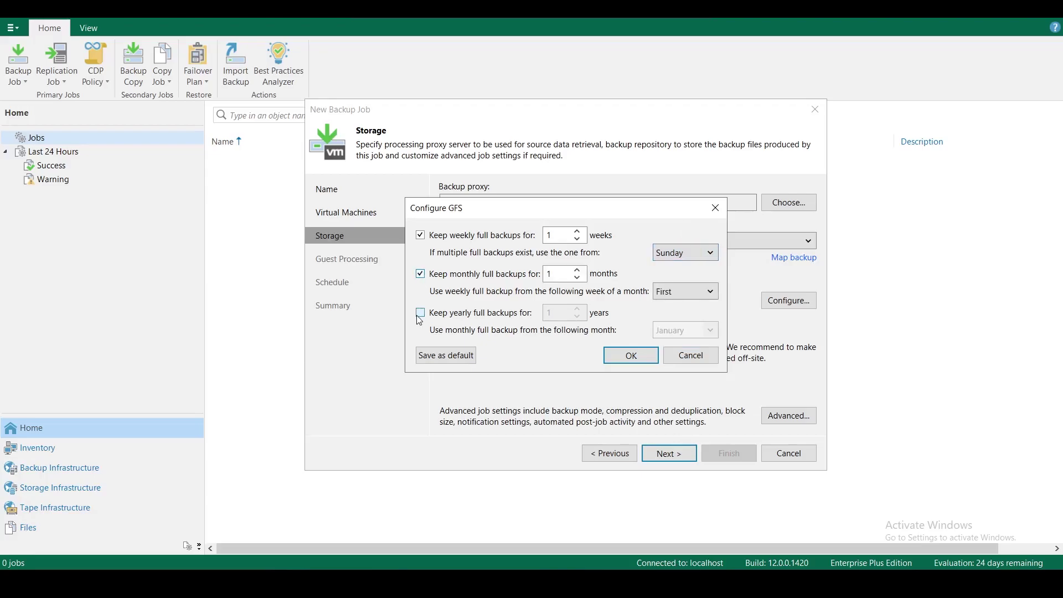
pyautogui.click(422, 315)
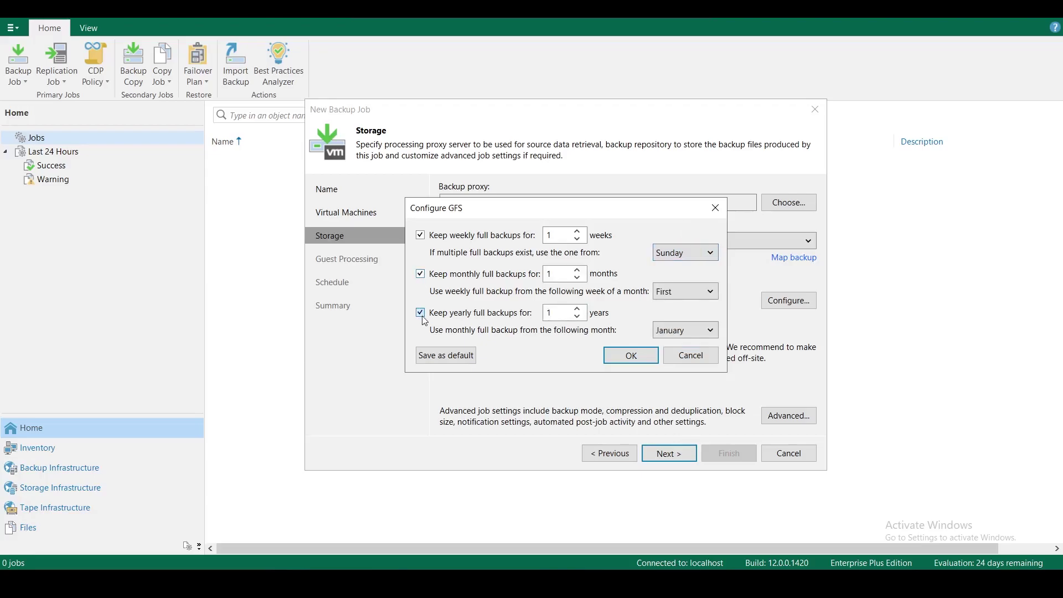
pyautogui.click(697, 358)
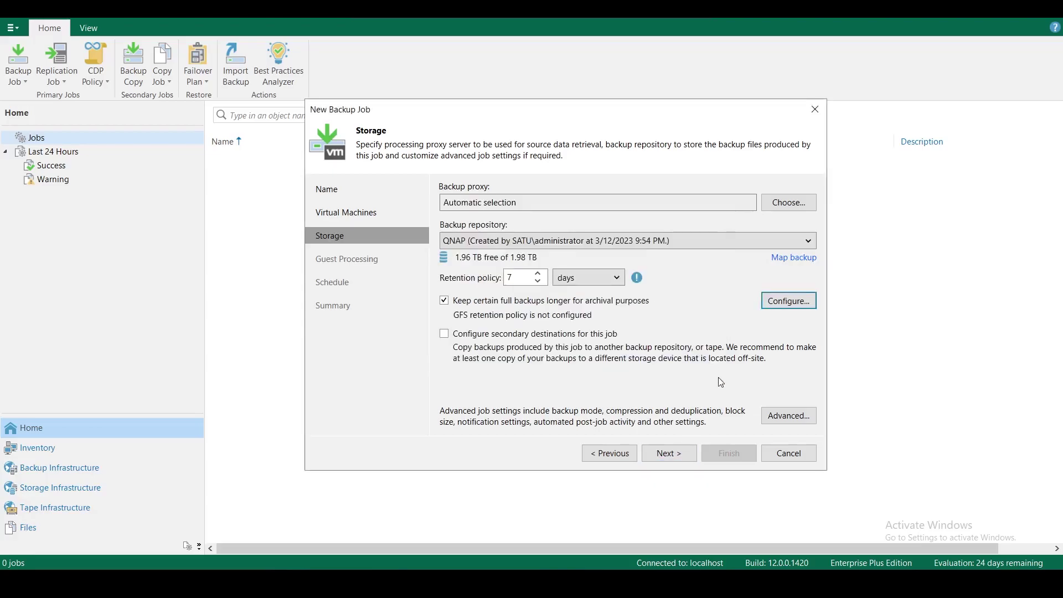
pyautogui.click(444, 300)
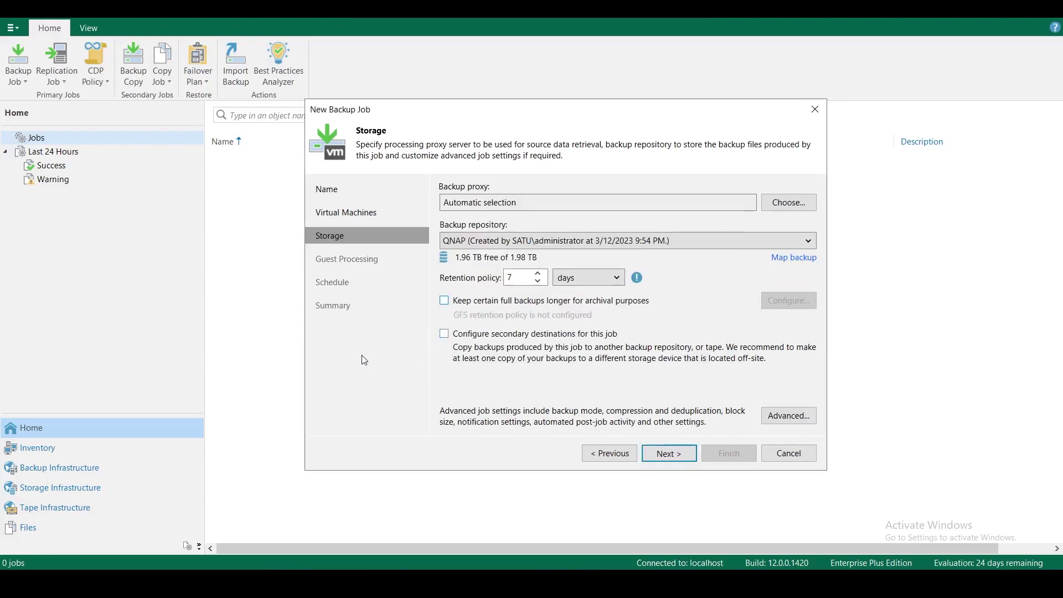
# Try enabling secondary destinations for the backup job, and turn the option back off.
pyautogui.click(449, 336)
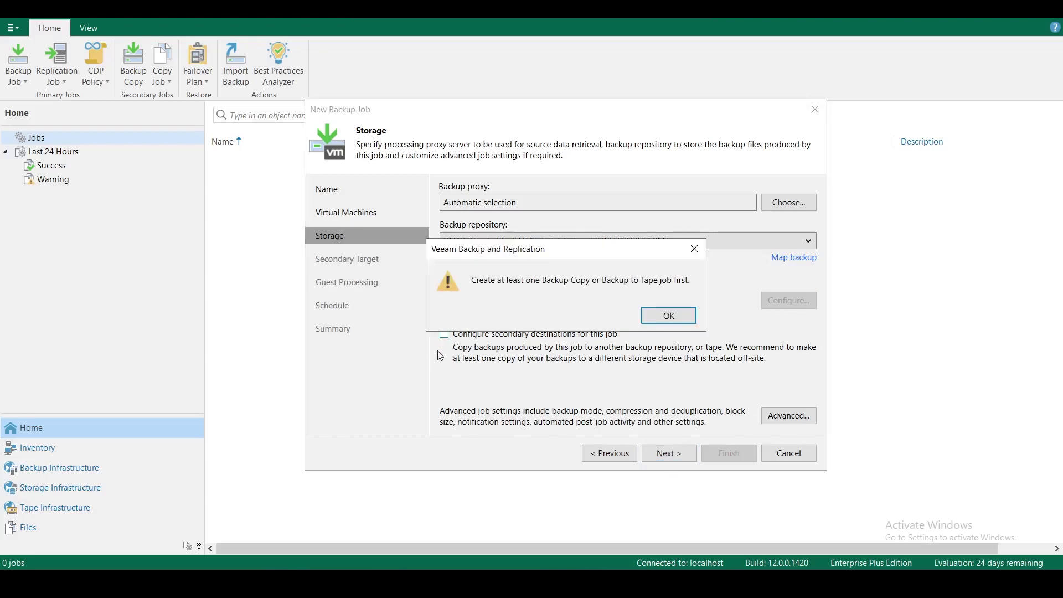
pyautogui.click(670, 316)
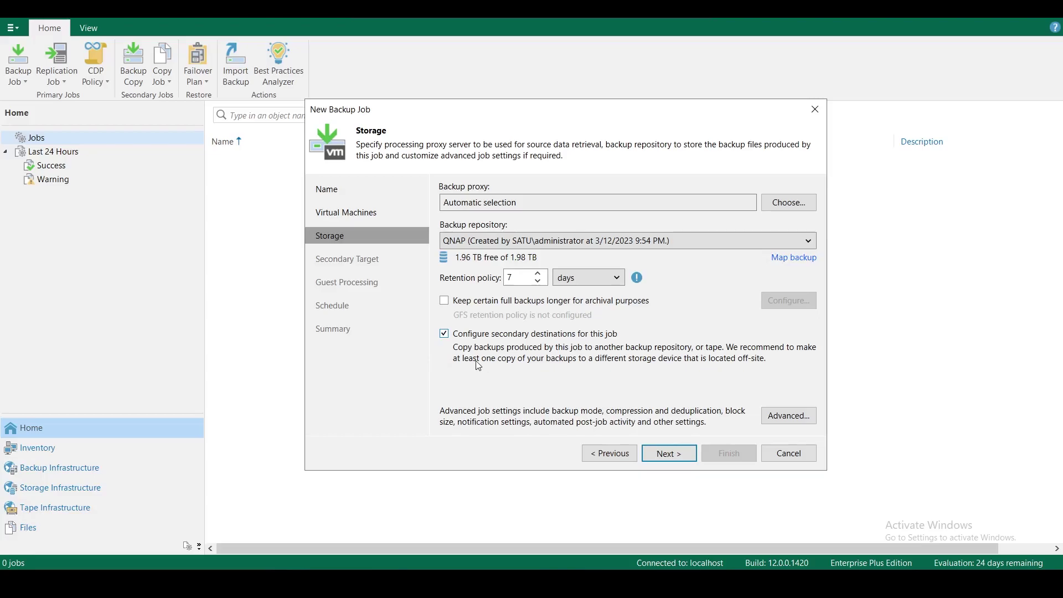
pyautogui.click(444, 334)
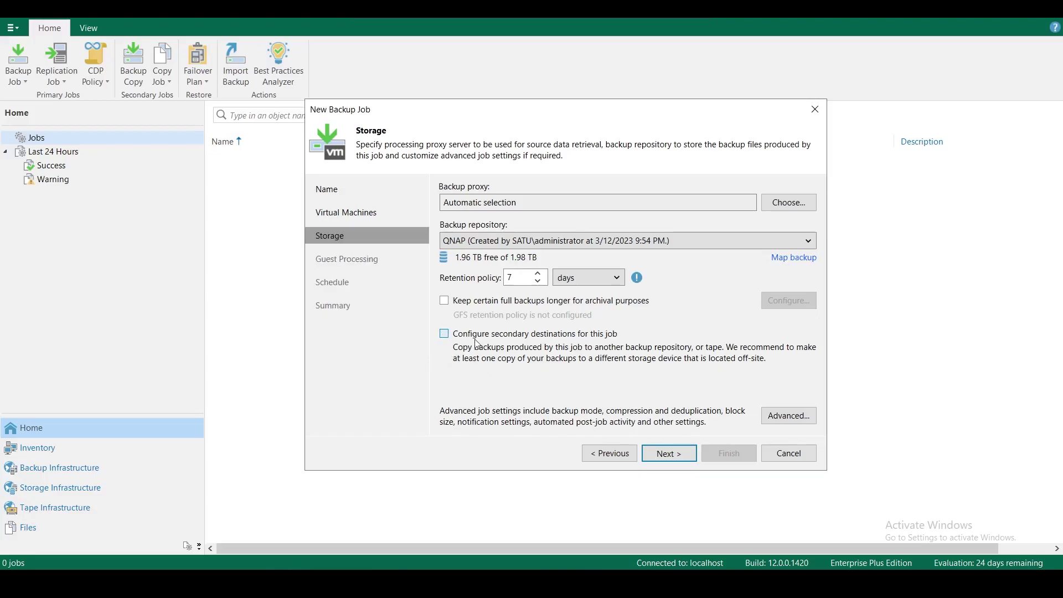
pyautogui.click(444, 334)
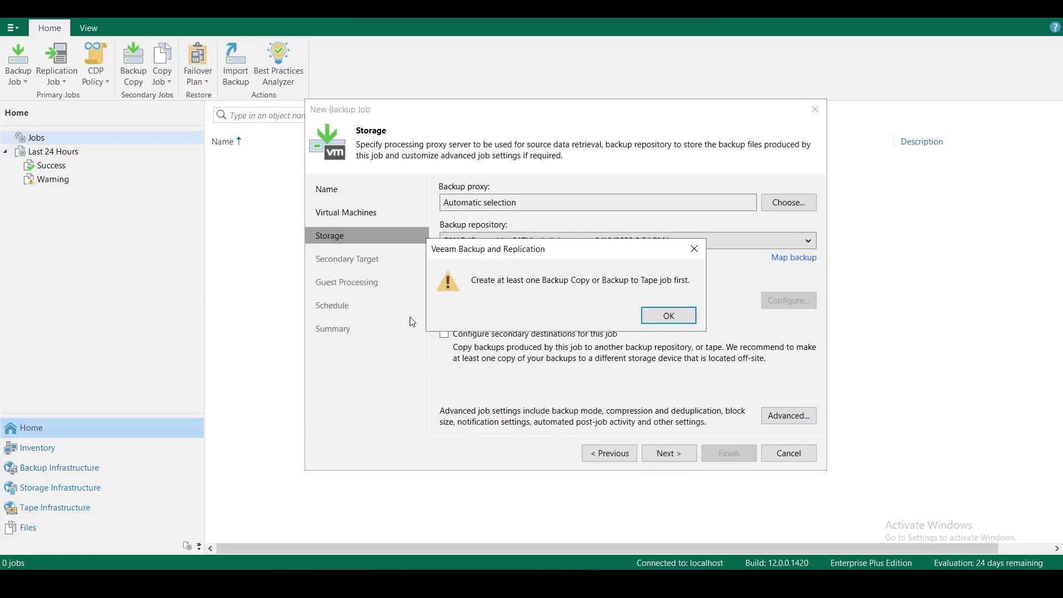
pyautogui.click(669, 319)
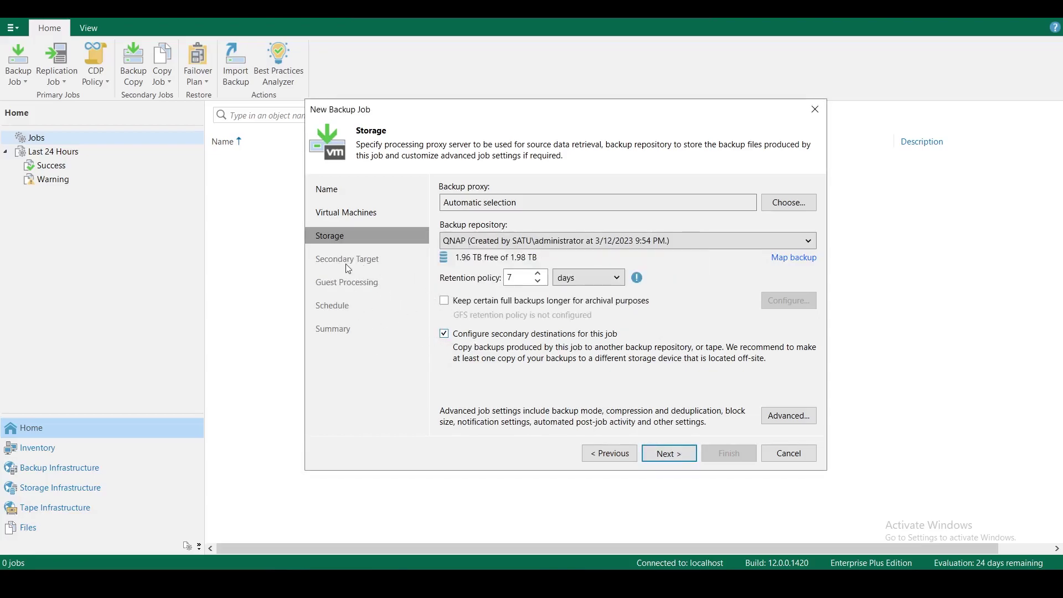
pyautogui.click(445, 334)
# Examine the backup mode and the synthetic and active full backup options in the job's advanced settings.
pyautogui.click(783, 420)
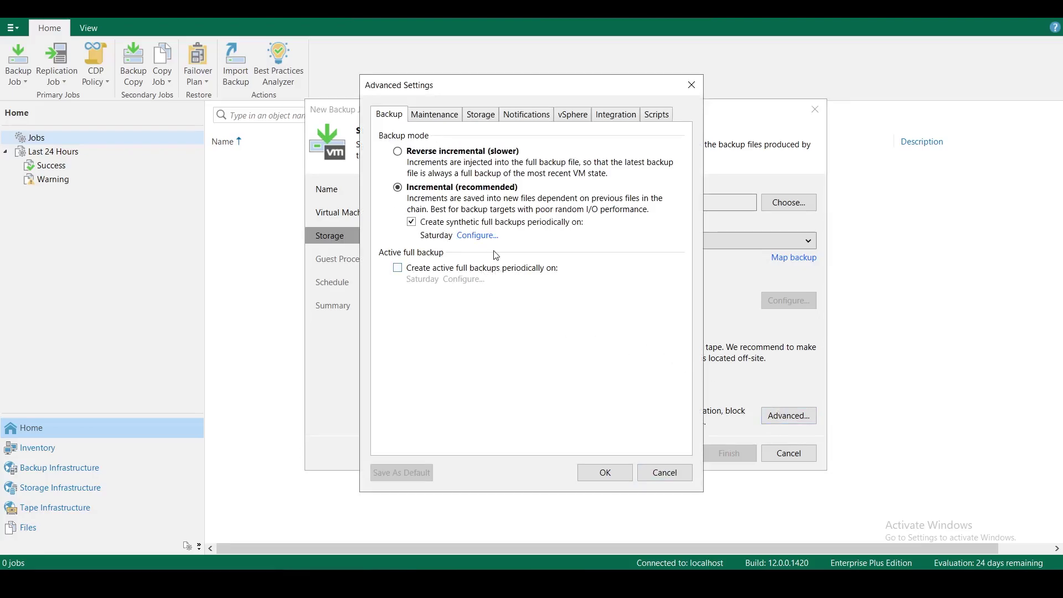
pyautogui.moveTo(517, 93); pyautogui.dragTo(653, 90)
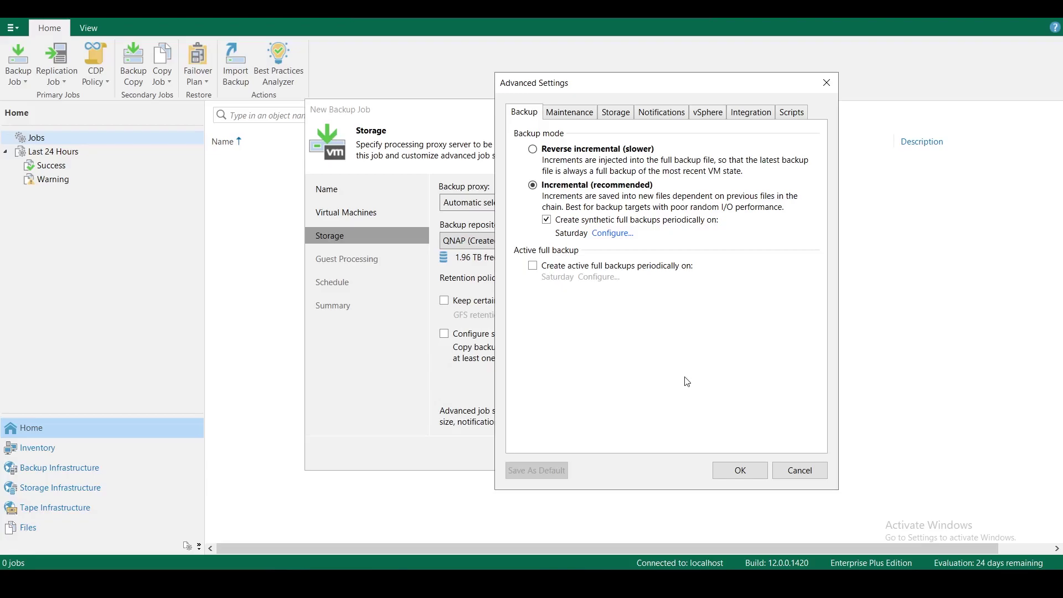
pyautogui.click(797, 471)
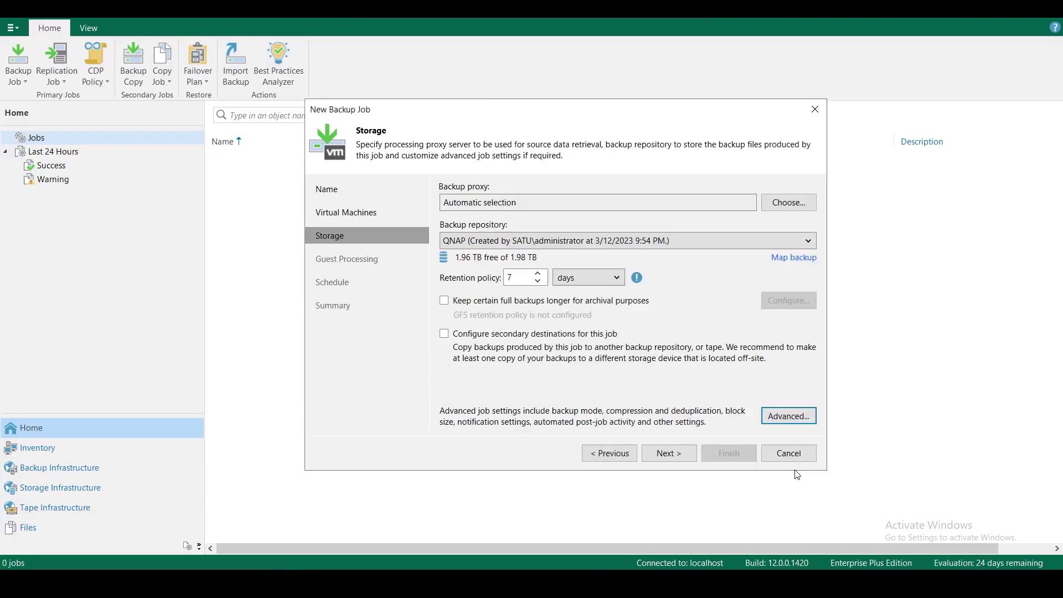
pyautogui.click(786, 422)
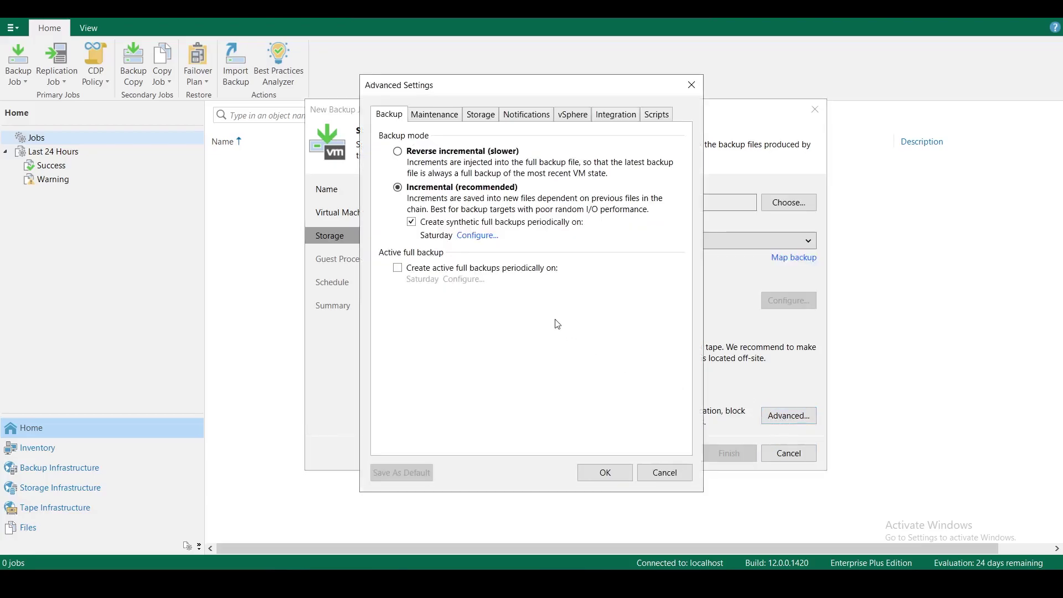